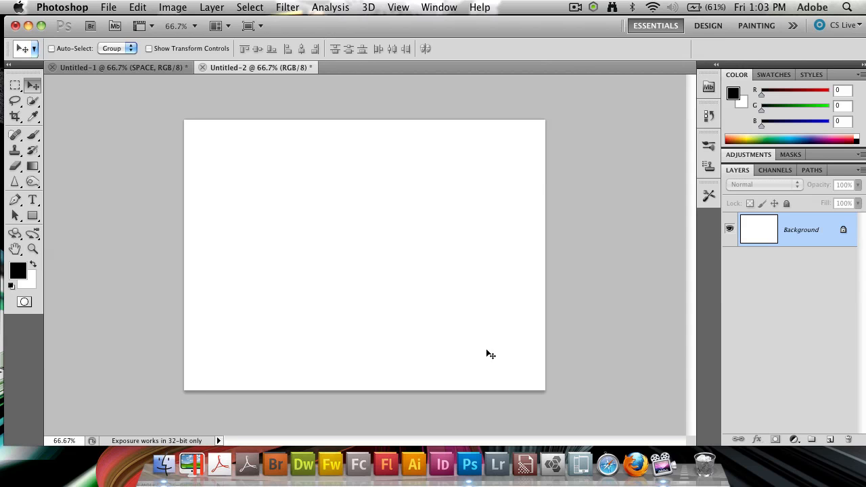
Step: Create a new square document with a white background and fill it with black
left_click(108, 8)
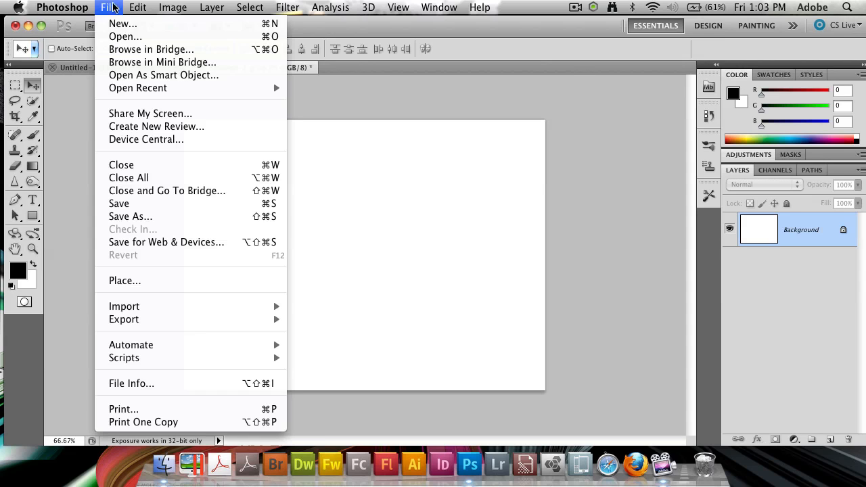
left_click(115, 27)
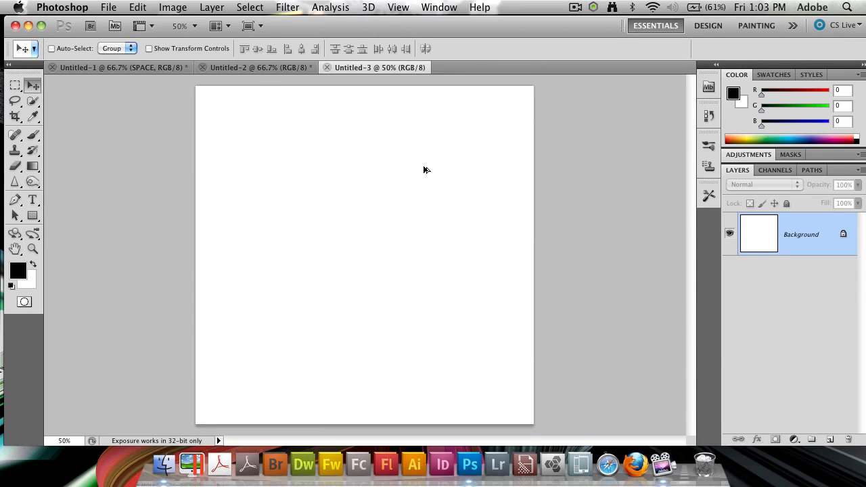
key("alt+BackSpace")
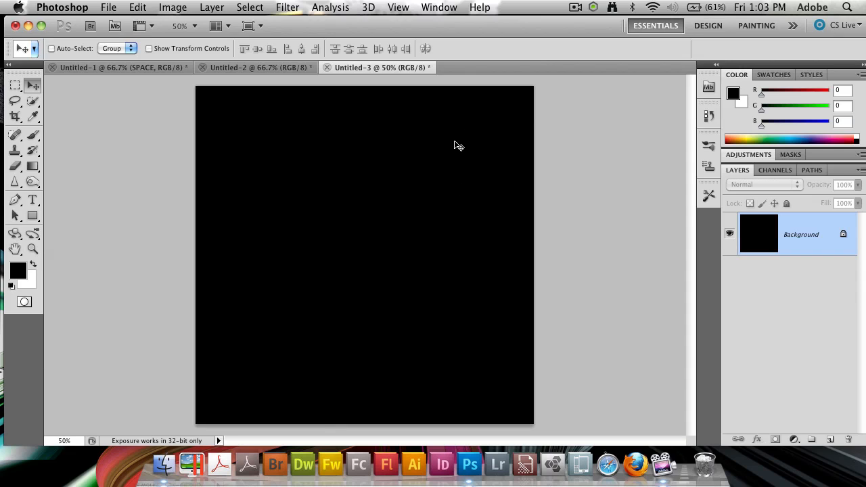
Step: Render a centred Movie Prime lens flare at 100% brightness on the black background, resetting the trial flare position
left_click(288, 7)
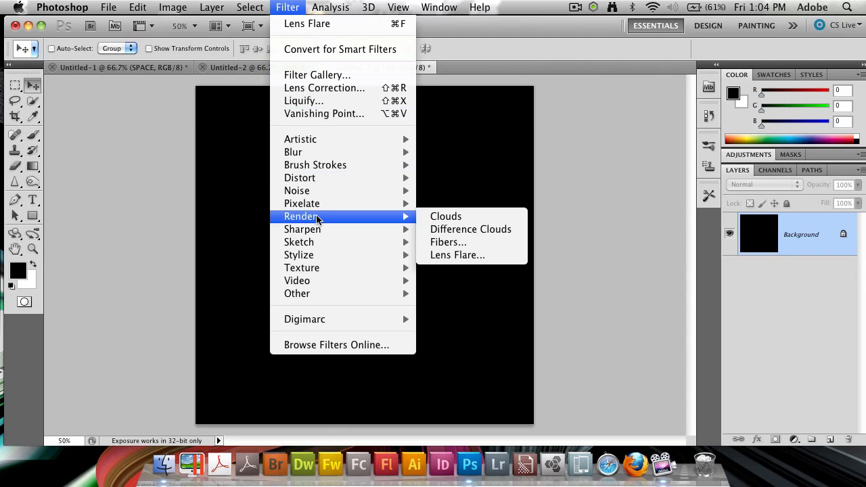
left_click(461, 258)
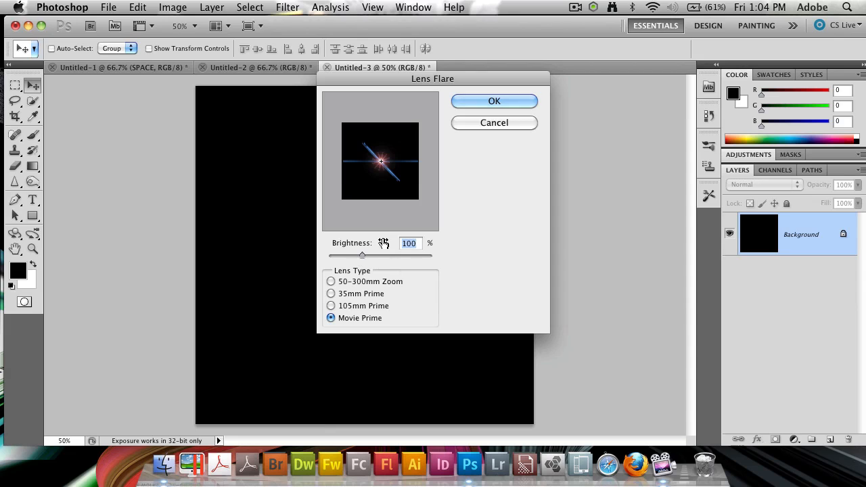
left_click_drag(393, 172, 404, 139)
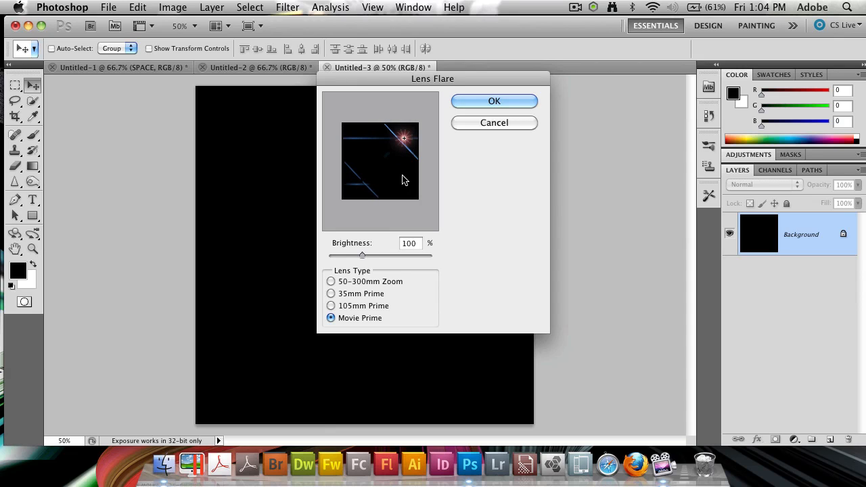
key("alt")
key("alt")
left_click(492, 124, "alt")
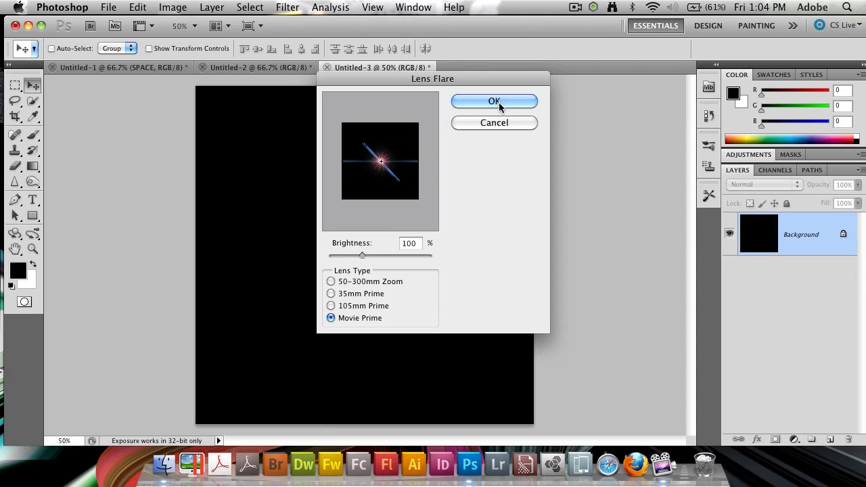
left_click(499, 102)
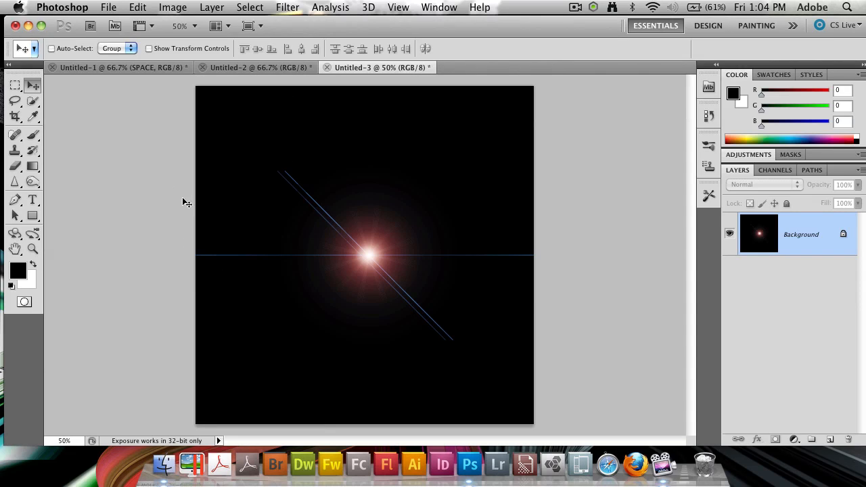
Step: Paint black over the outer ends of the flare's streaks with a soft 226 px brush at 0% hardness to fade them out
left_click(33, 134)
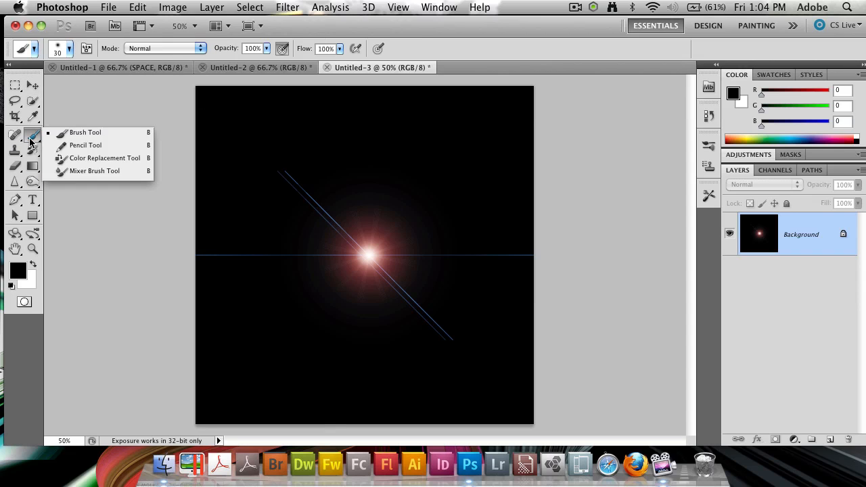
left_click(69, 136)
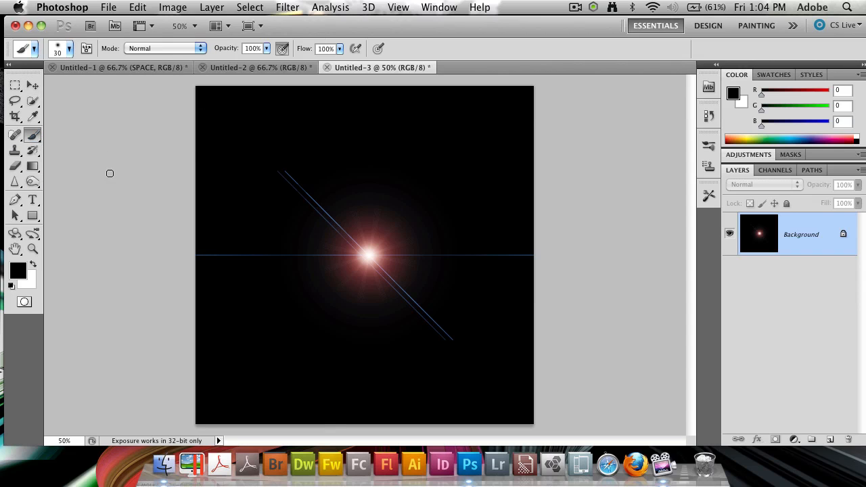
left_click(69, 50)
left_click_drag(59, 84, 91, 85)
left_click(86, 48)
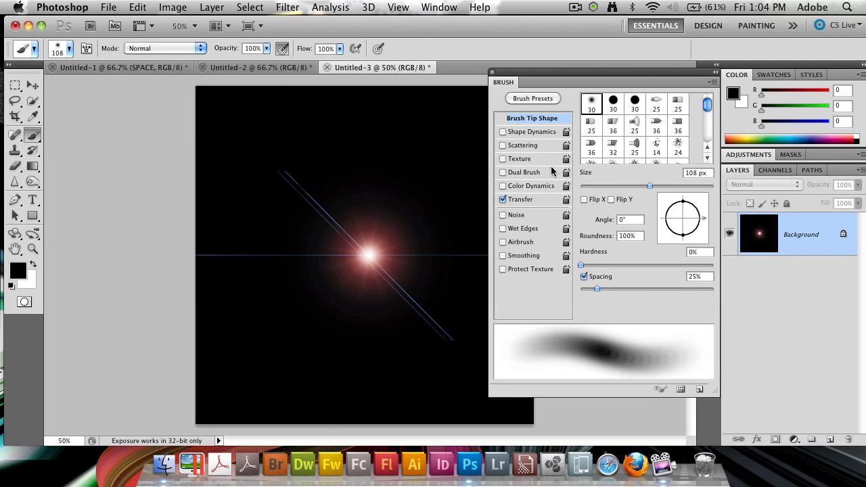
left_click(493, 72)
left_click(69, 50)
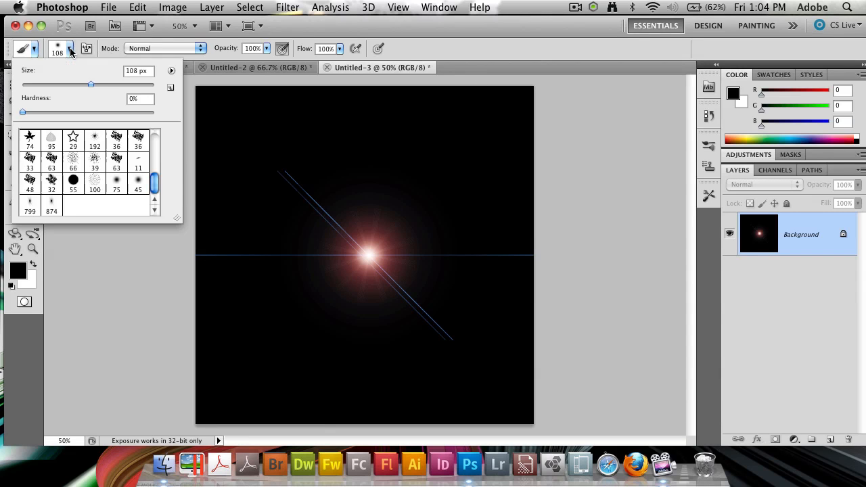
left_click_drag(91, 85, 124, 85)
left_click(448, 49)
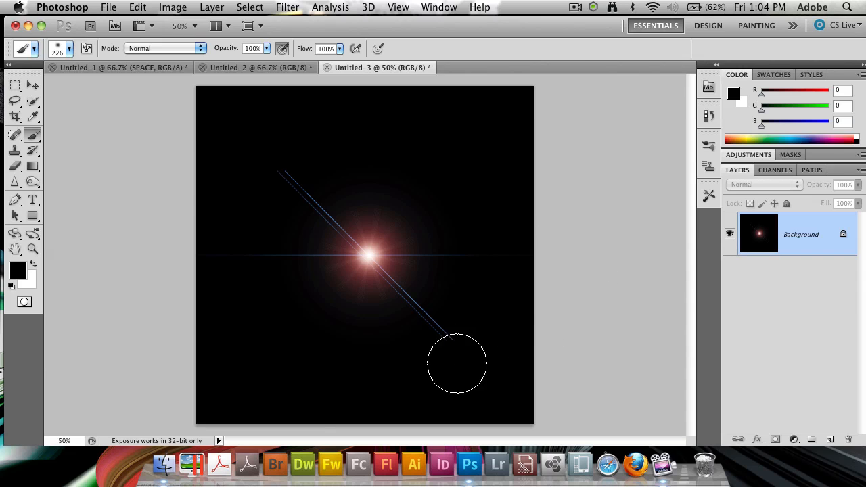
left_click(447, 343)
left_click(284, 169)
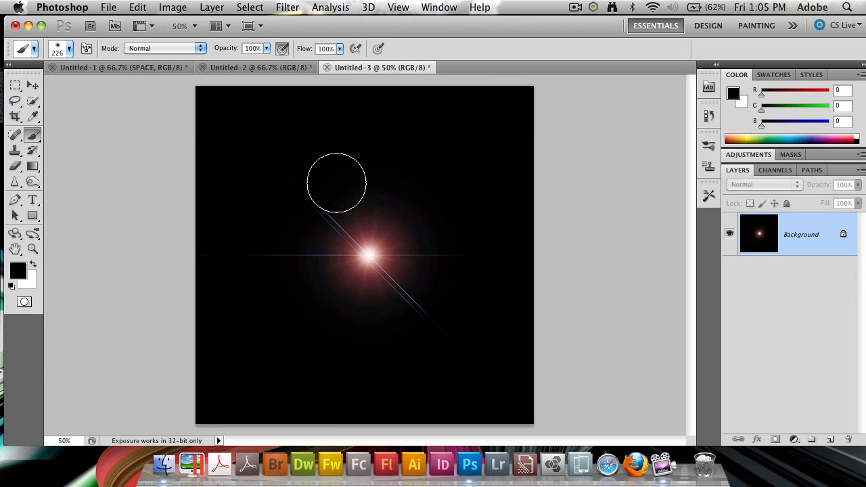
Step: Desaturate the flare image and invert its colors to get a dark star on white
key("super+shift+u")
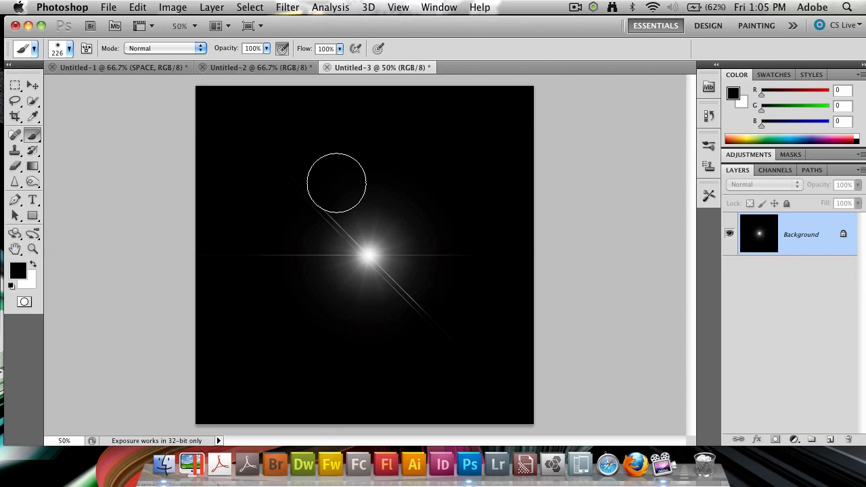
key("super+i")
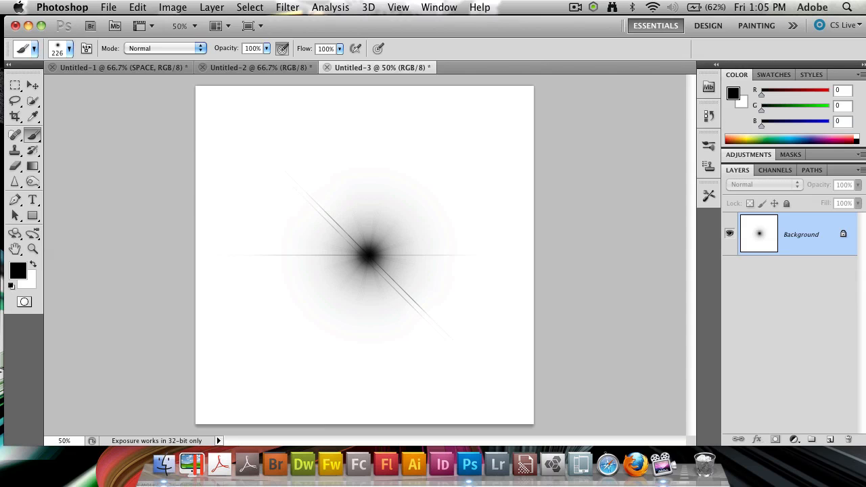
Step: Crop the image to a square of about 670 px around the star
left_click(15, 117)
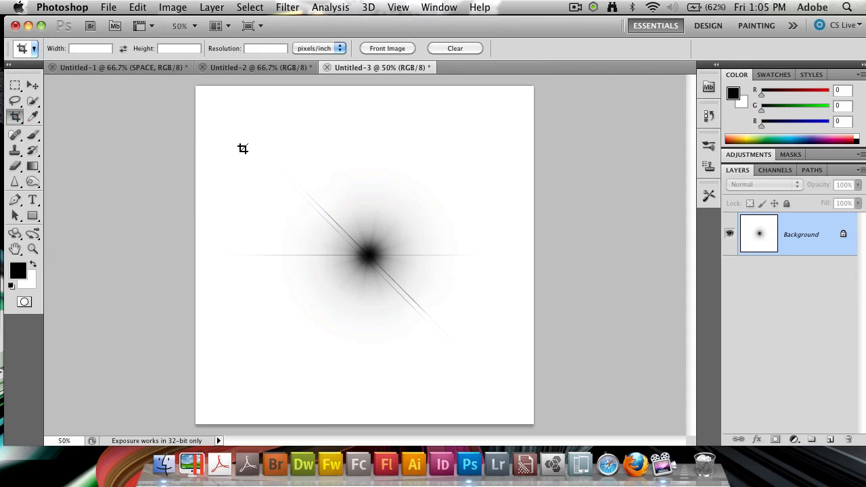
left_click_drag(240, 140, 490, 368)
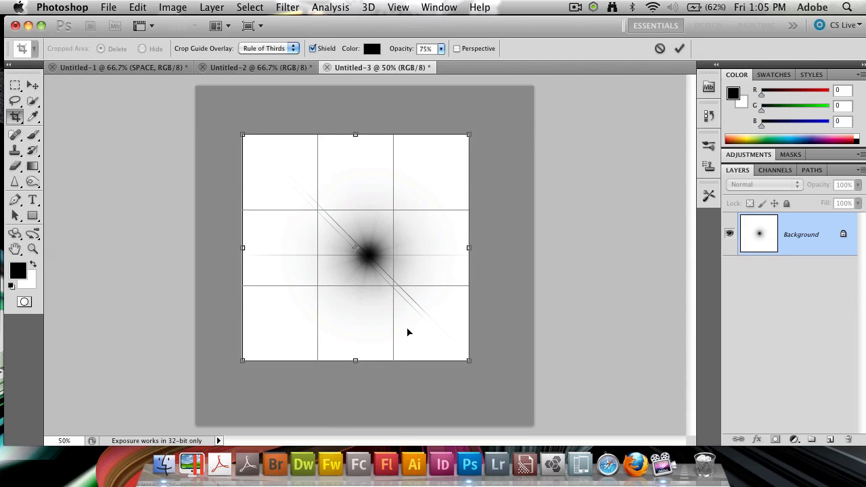
key("Escape")
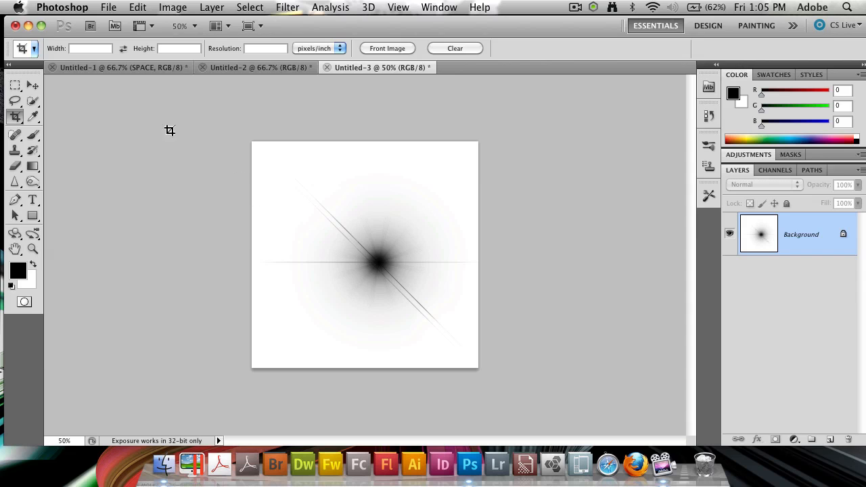
Step: Define the cropped star as a brush preset named "Movie Prime Star Brush"
left_click(143, 8)
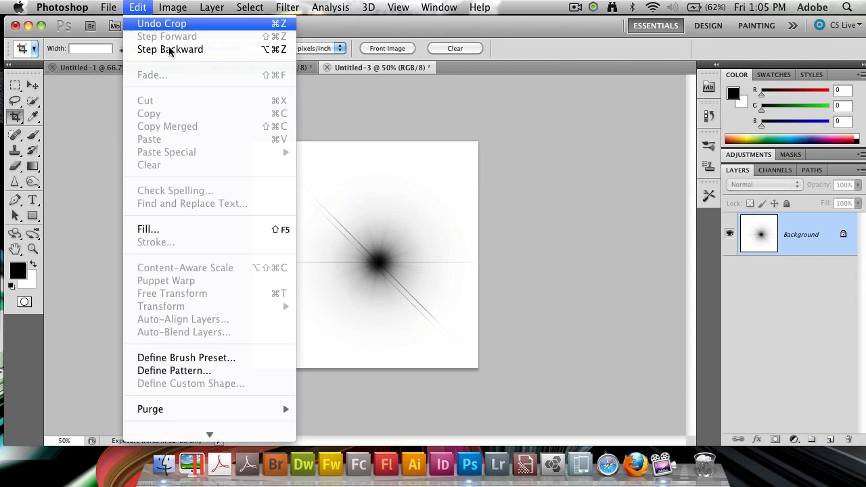
left_click(148, 358)
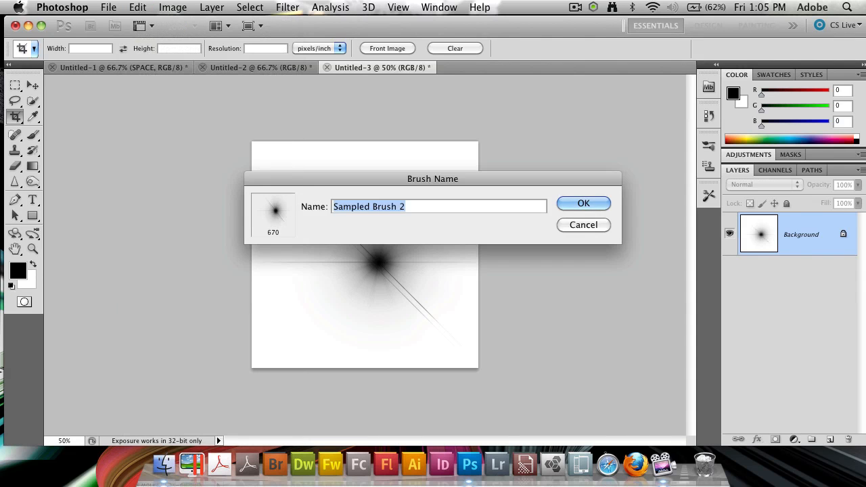
type("M")
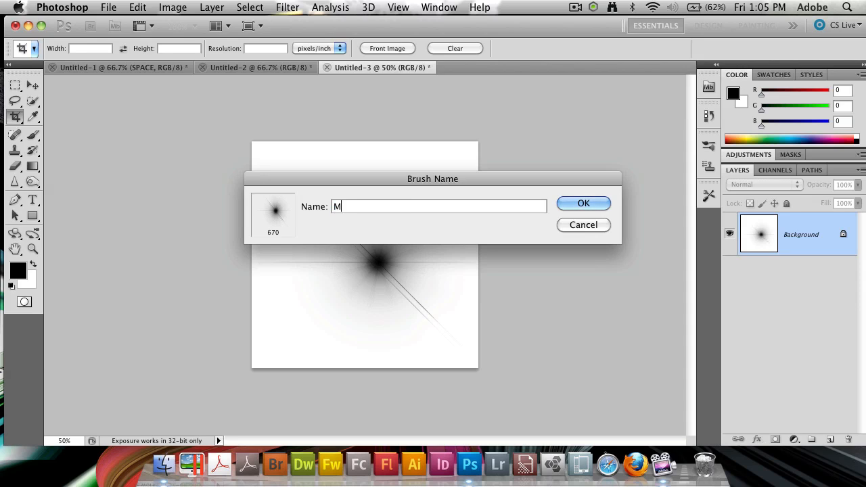
type("ovie Prime Star Brush")
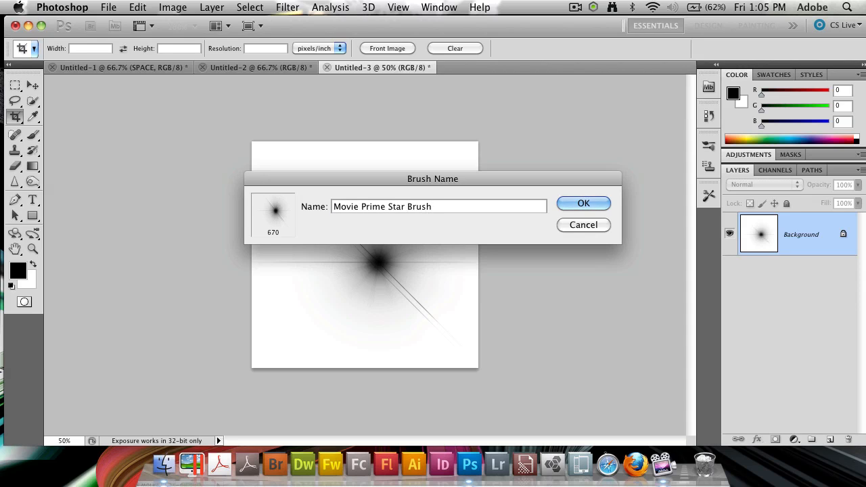
key("Return")
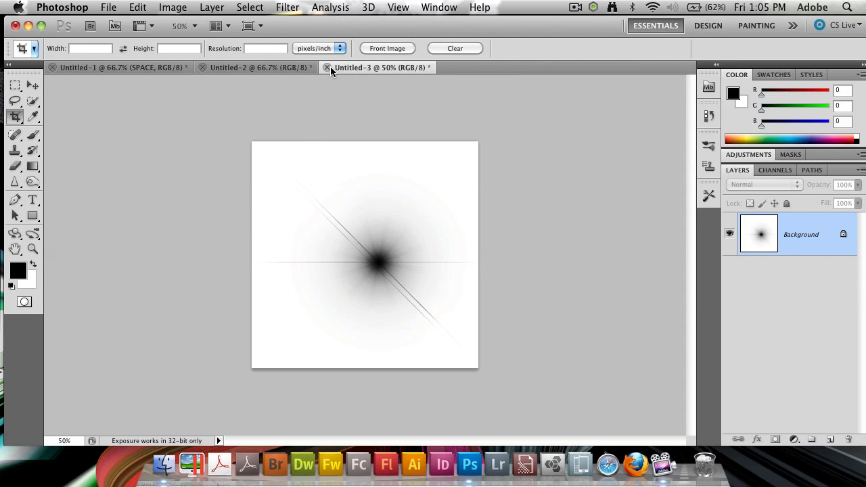
Step: Close the star document without saving and fill the background of Untitled-2 with black
key("super+w")
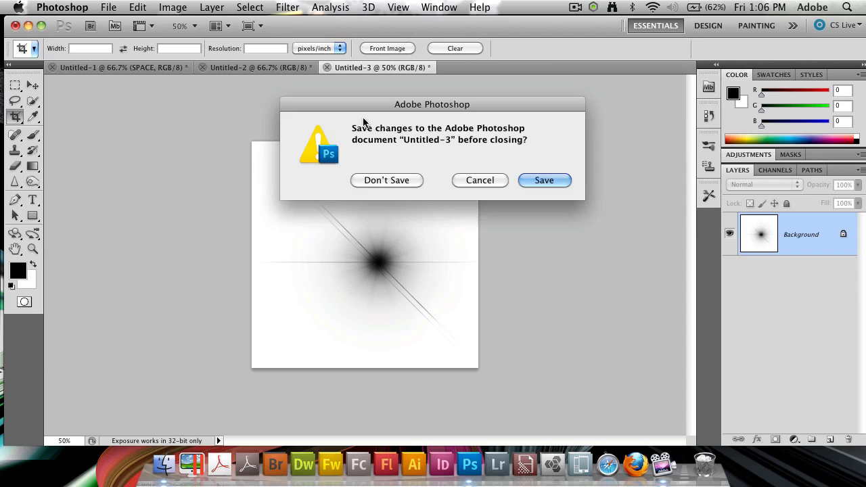
left_click(383, 178)
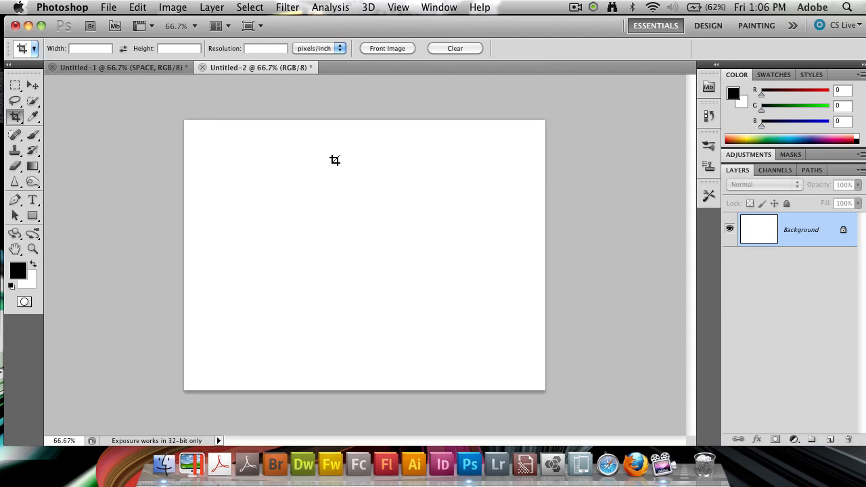
key("alt+BackSpace")
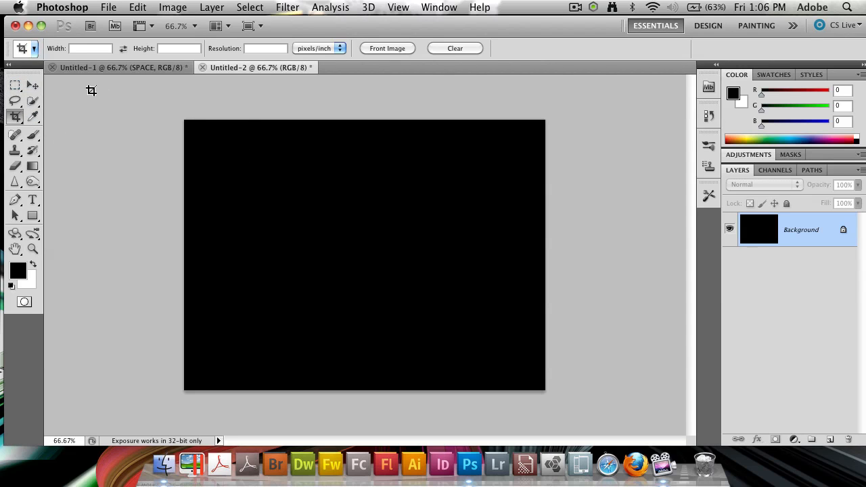
Step: Add a white-filled wide rectangle near the middle of the canvas on a new layer, and clear the selection
left_click(15, 86)
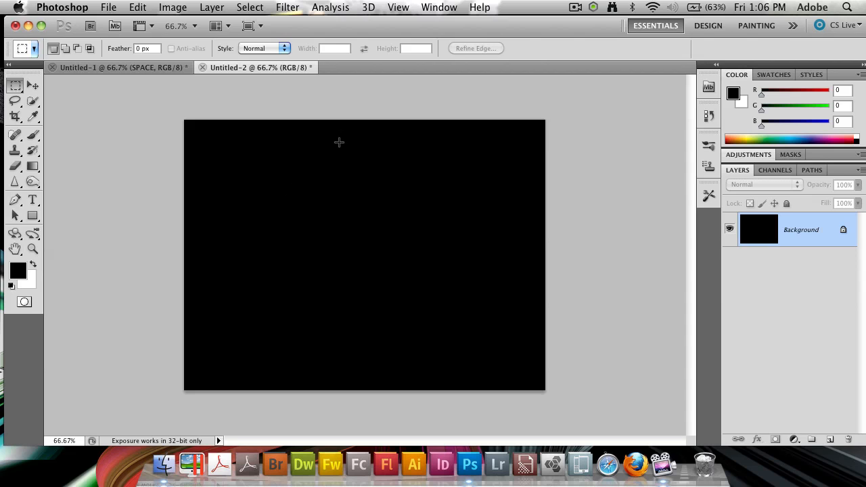
left_click_drag(255, 197, 445, 266)
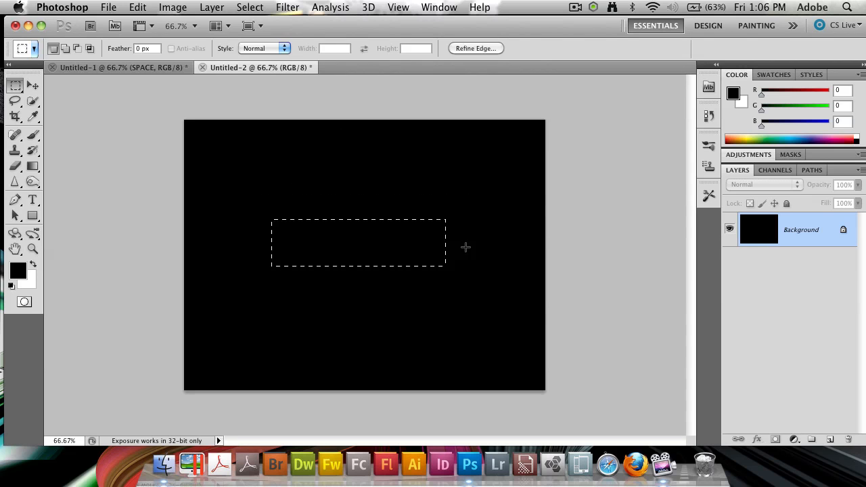
left_click(829, 439)
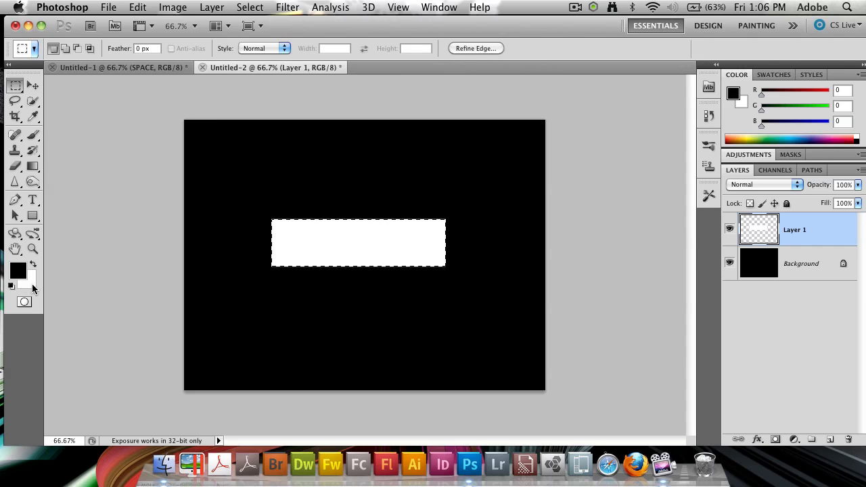
left_click(466, 290)
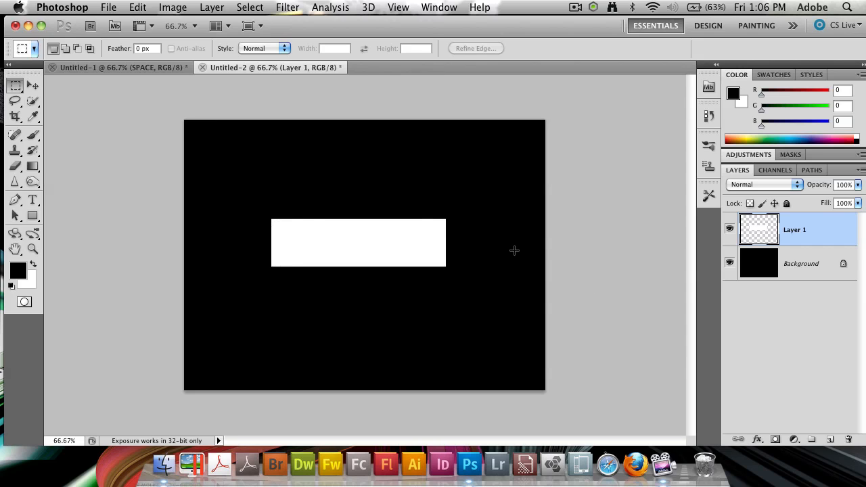
Step: Apply a Gaussian Blur with a radius of 89.0 pixels to the white rectangle layer
left_click(289, 8)
mouse_move(338, 154)
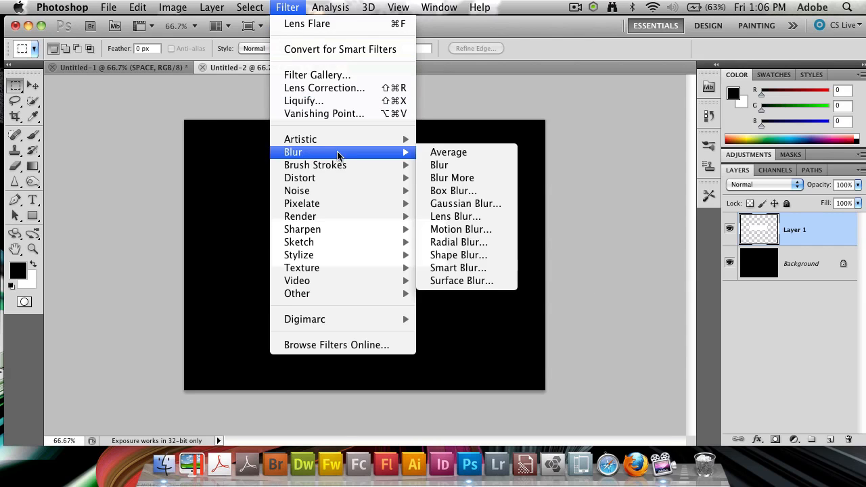
left_click(466, 205)
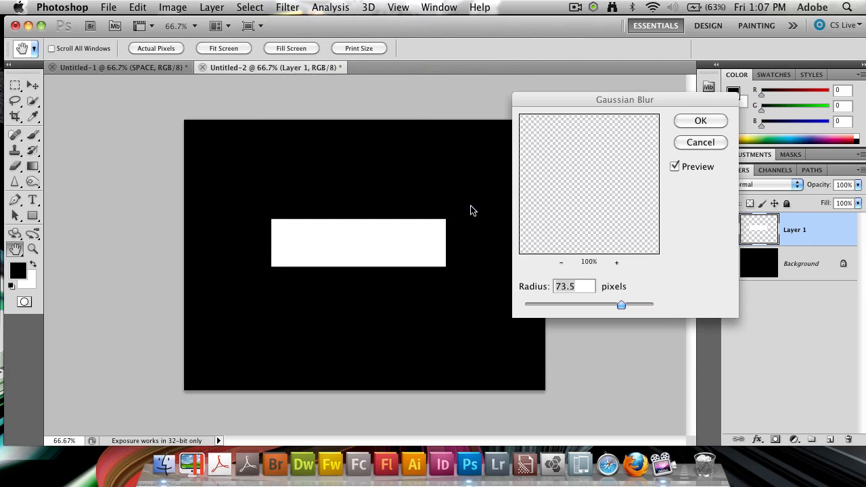
mouse_move(624, 305)
left_mouse_down()
mouse_move(610, 304)
mouse_move(628, 305)
left_mouse_up()
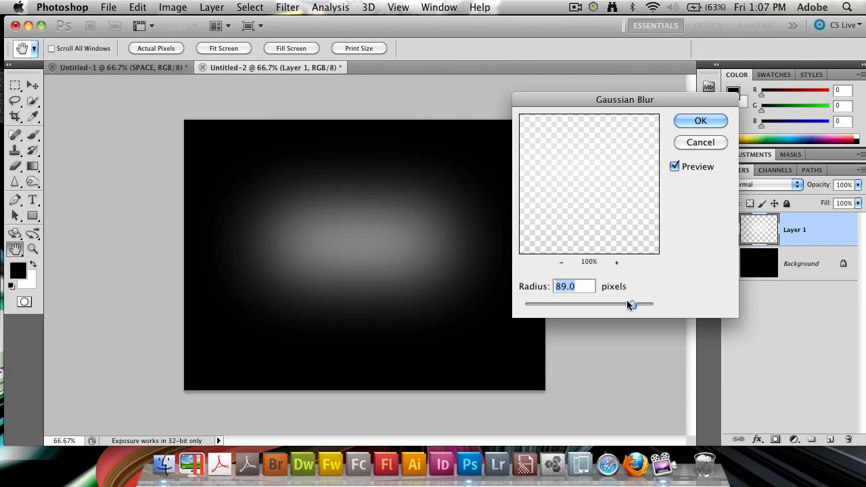
left_click(701, 120)
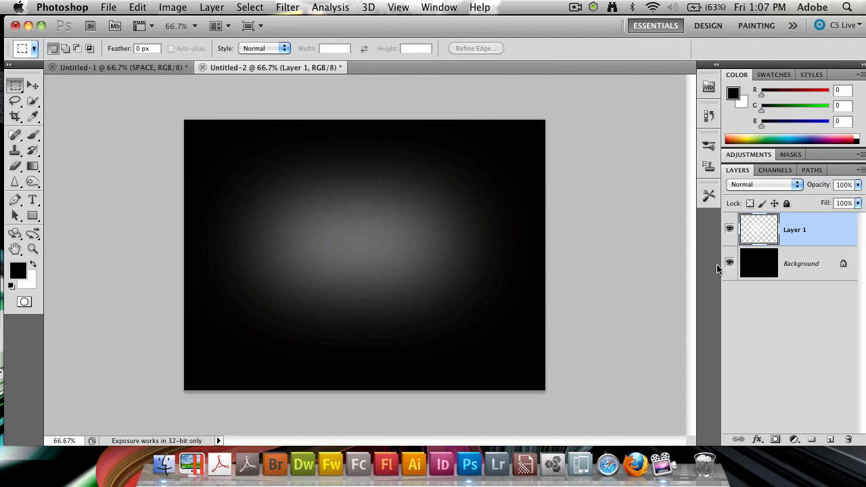
Step: Set Layer 1's blend mode to Dissolve and scale the layer up beyond the canvas edges to spread the specks
left_click(752, 185)
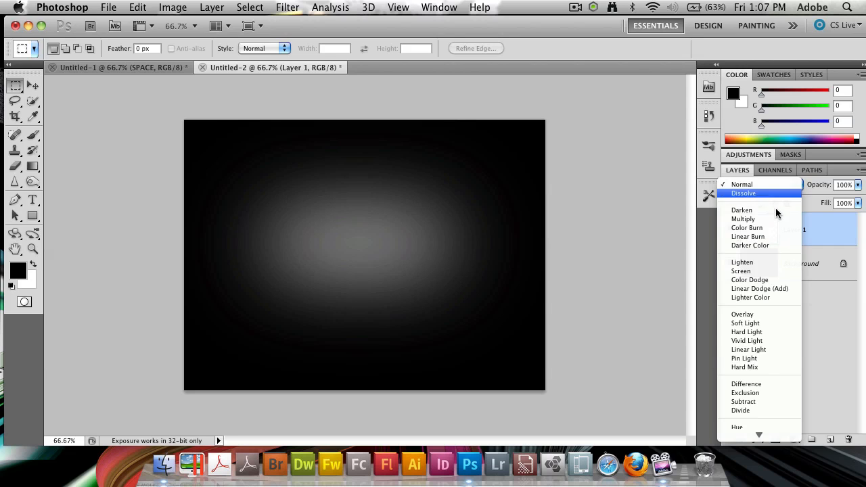
left_click(771, 195)
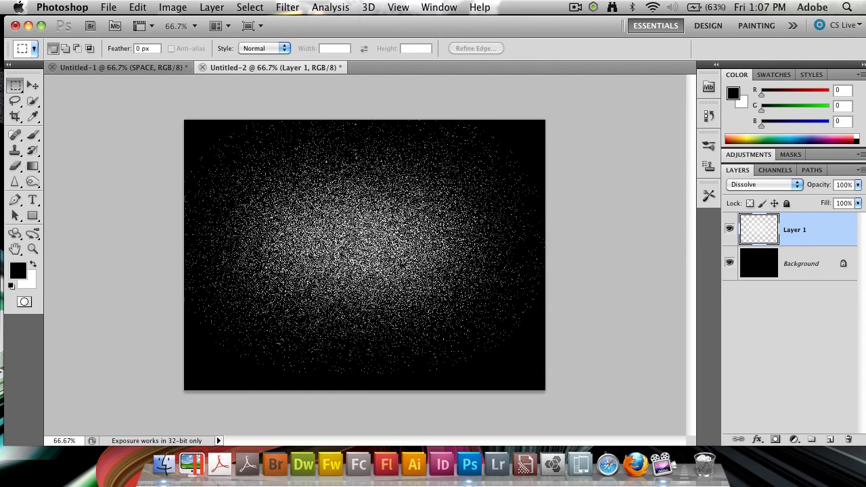
key("v")
left_click_drag(379, 235, 430, 242)
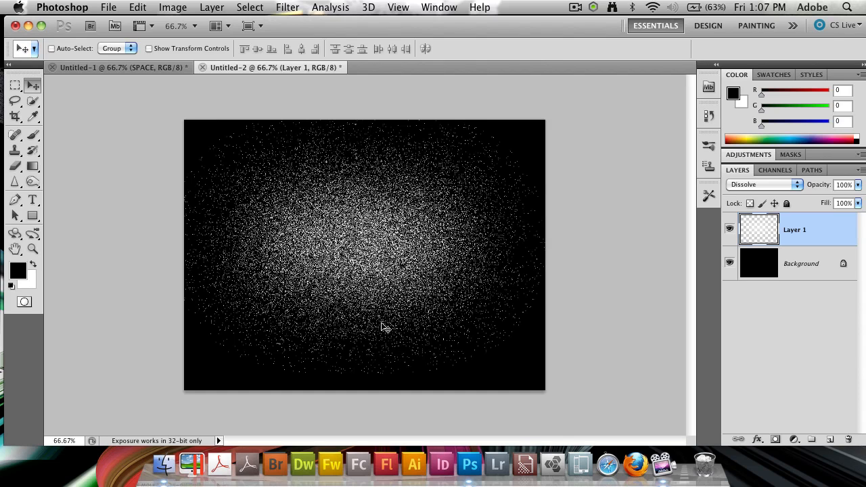
key("super+t")
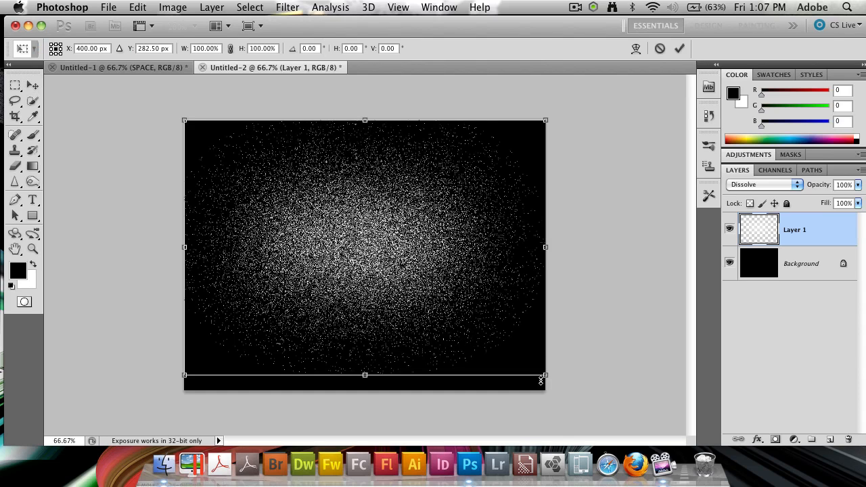
left_click_drag(546, 375, 691, 481)
key("Return")
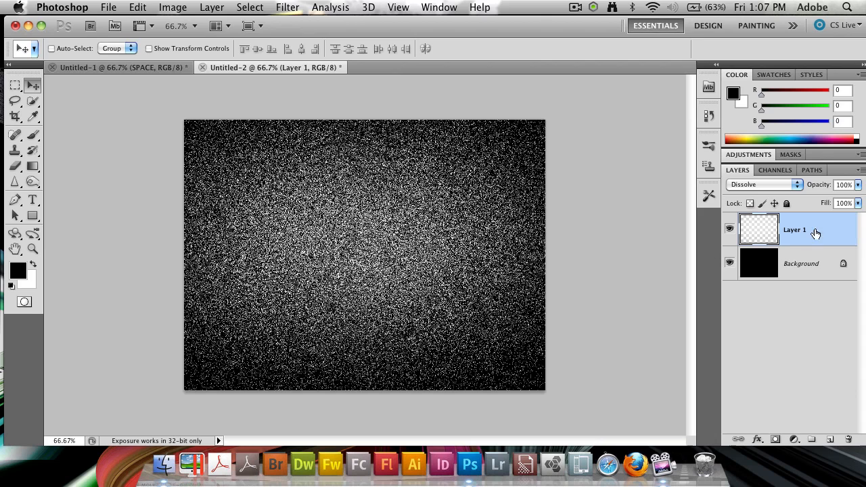
Step: Lower Layer 1's opacity to leave only sparse star specks, and add a new layer above it
left_click_drag(828, 185, 759, 189)
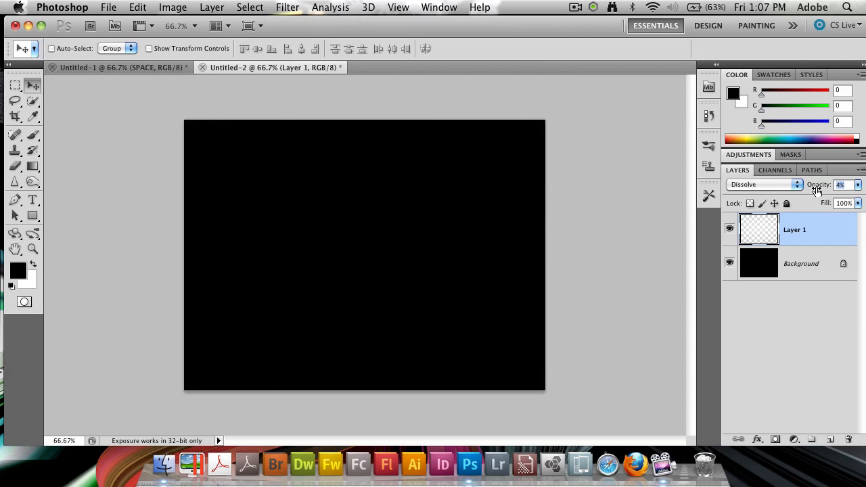
left_click_drag(817, 192, 812, 192)
left_click(830, 441)
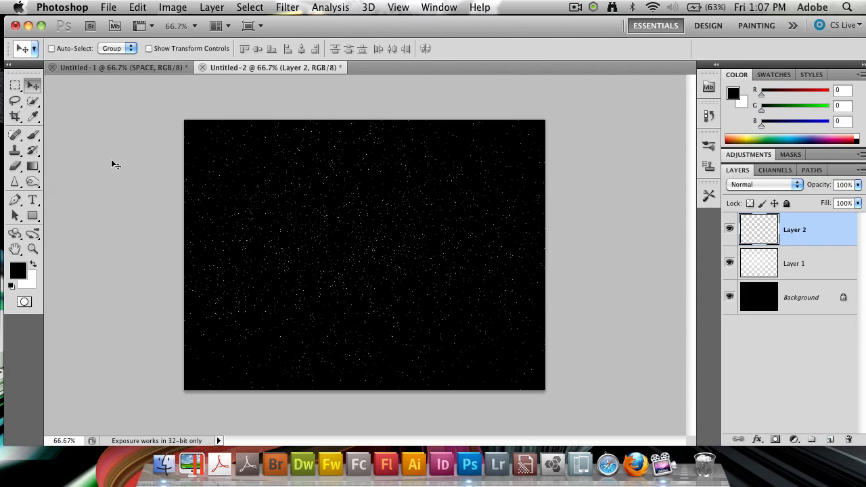
Step: Add the text "SPACE" in Impact, coloured white, inside a wide text box across the middle of the canvas
left_click(33, 199)
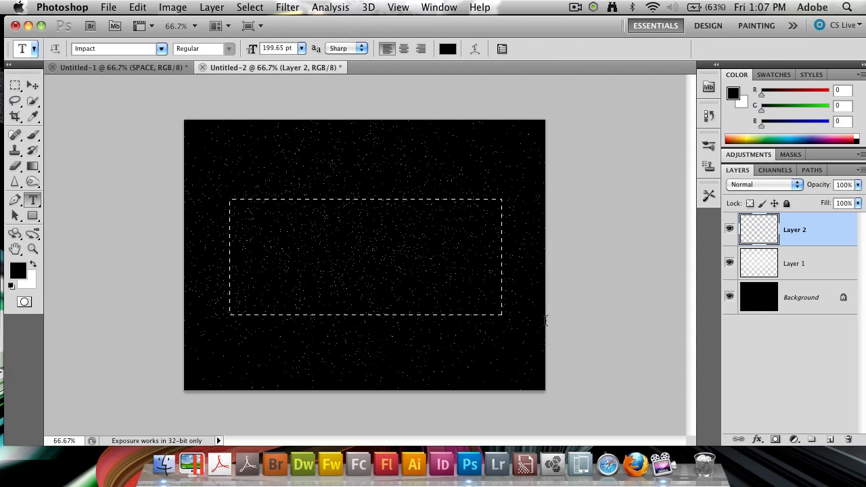
left_click_drag(546, 320, 525, 340)
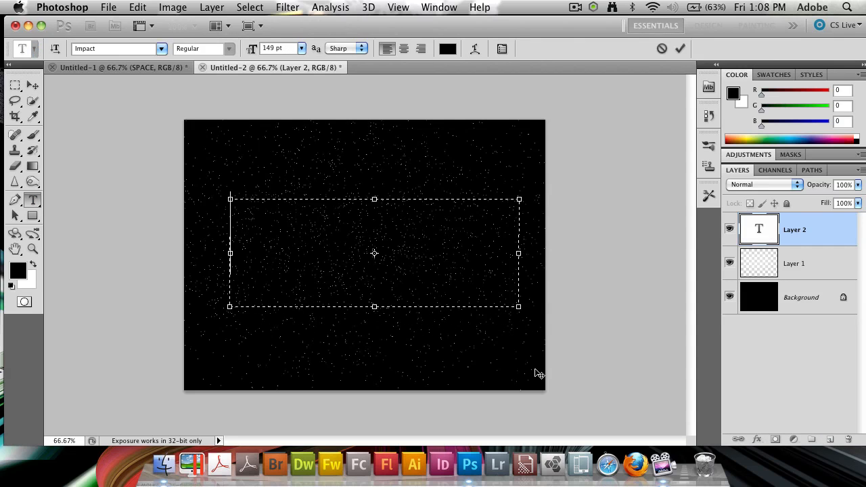
key("super+a")
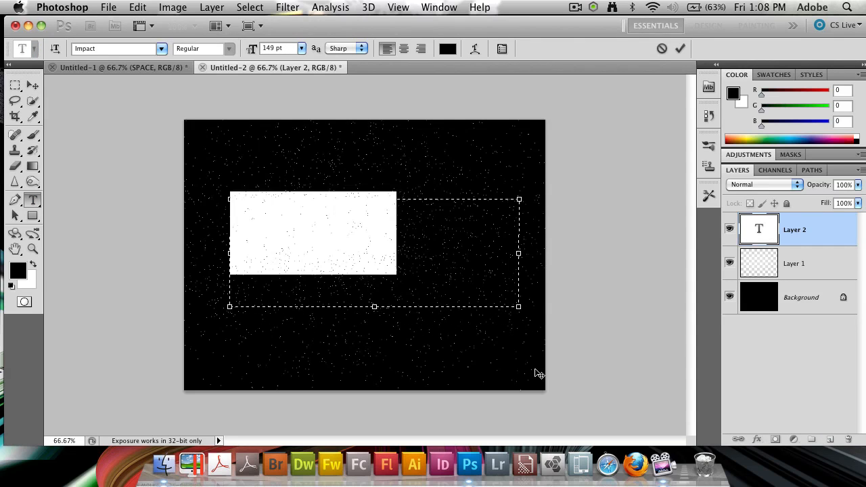
left_click(449, 50)
left_click_drag(517, 135, 481, 91)
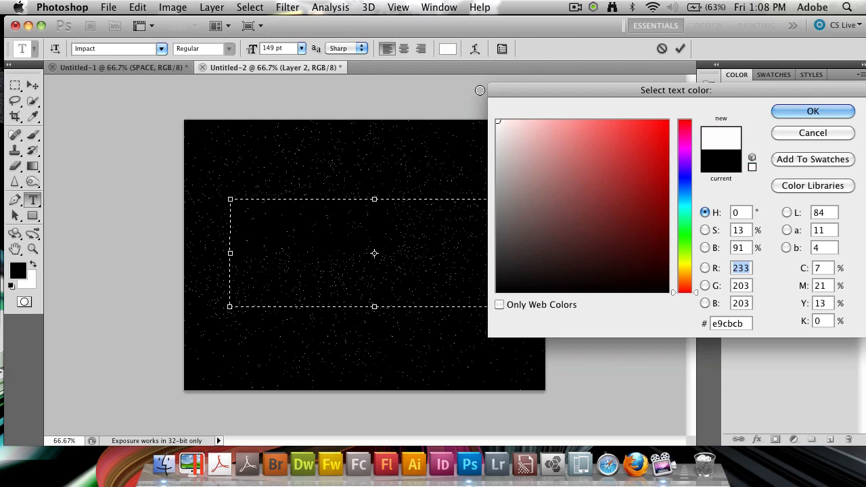
left_click(804, 116)
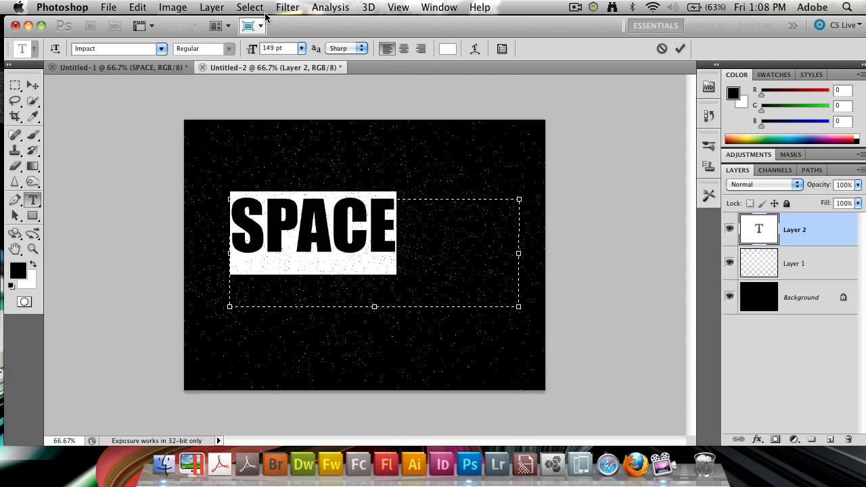
Step: Enlarge the SPACE text and move it to about the centre of the canvas
left_click_drag(251, 49, 269, 50)
left_click(33, 85)
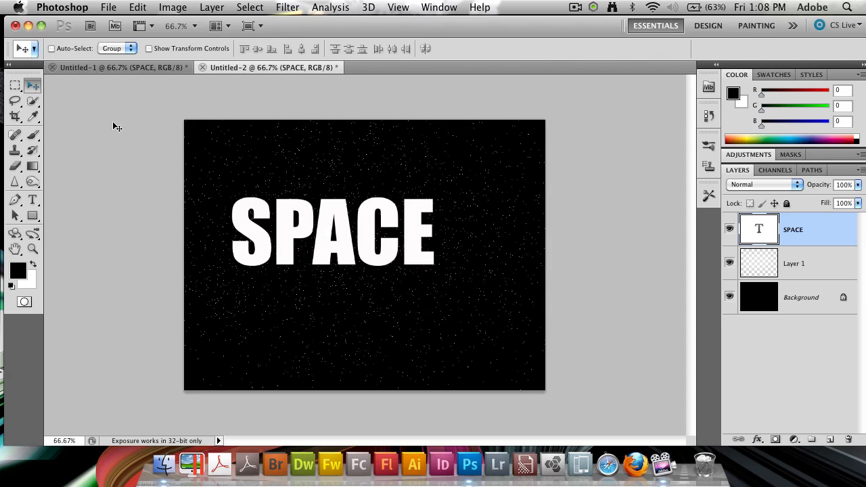
left_click_drag(350, 225, 362, 244)
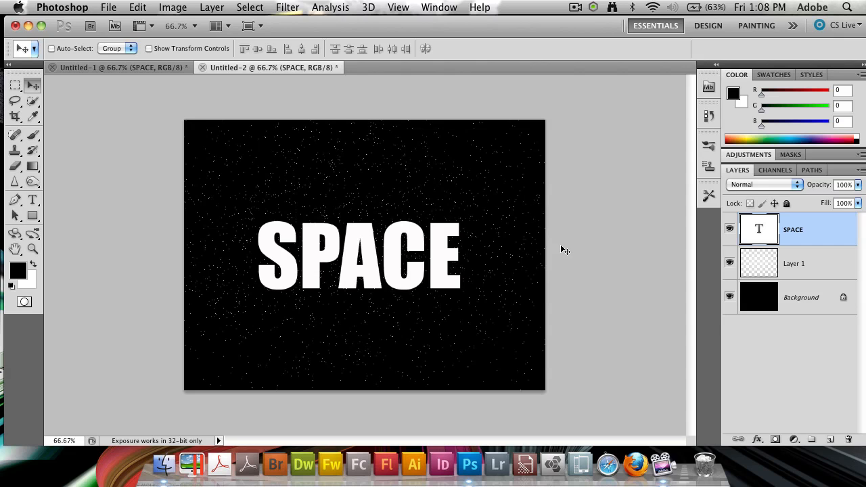
Step: Add a new layer above the SPACE text and choose the 670 px custom star brush for painting
left_click(829, 440)
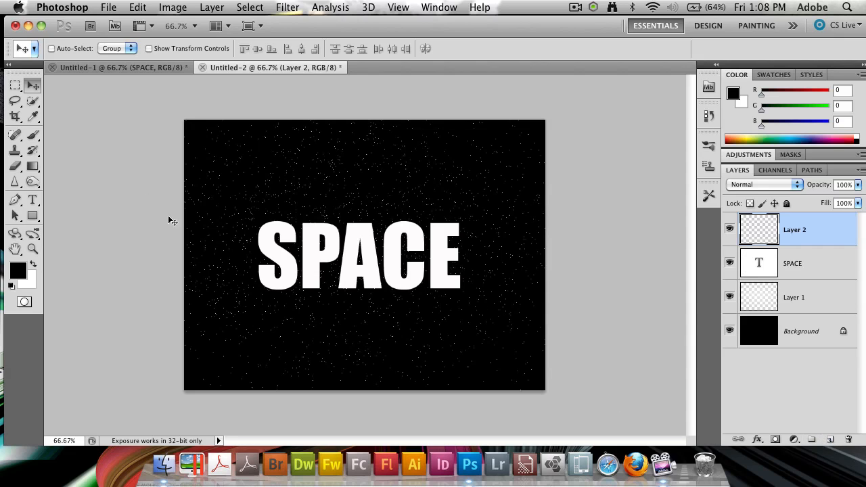
left_click(36, 138)
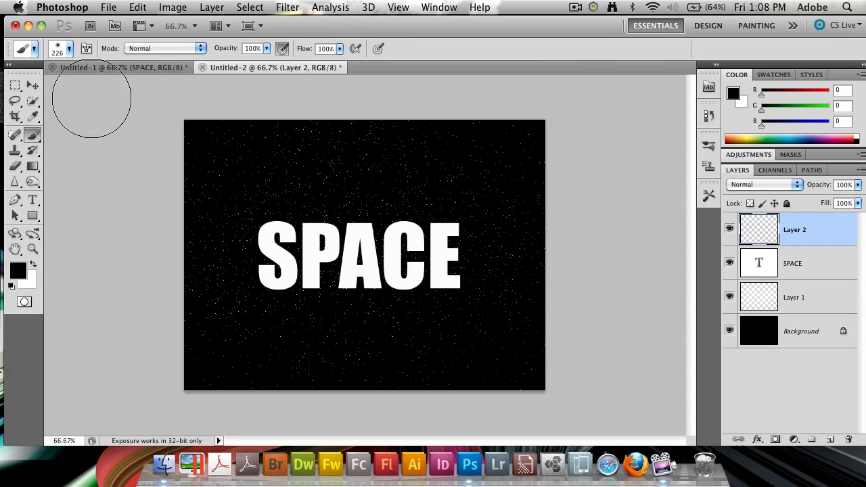
left_click(70, 51)
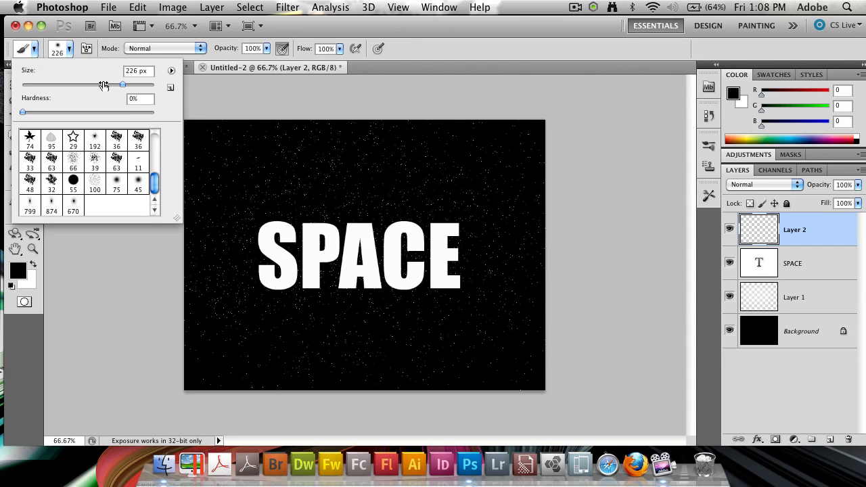
left_click(73, 208)
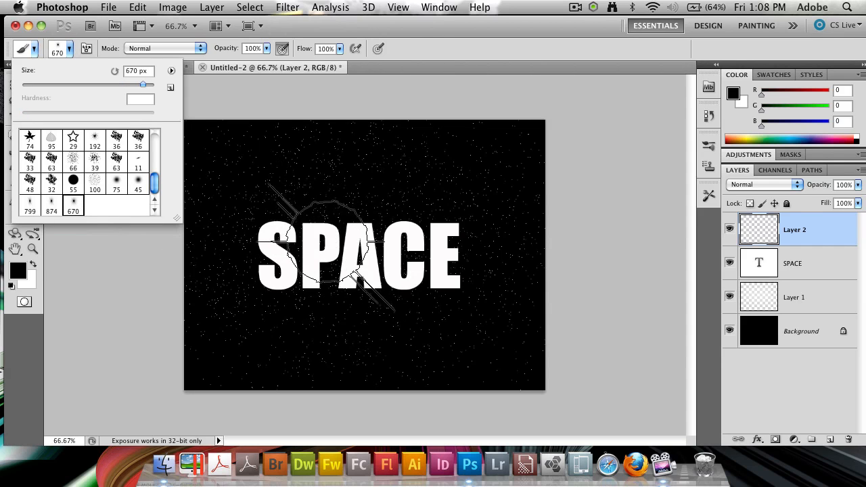
left_click(414, 56)
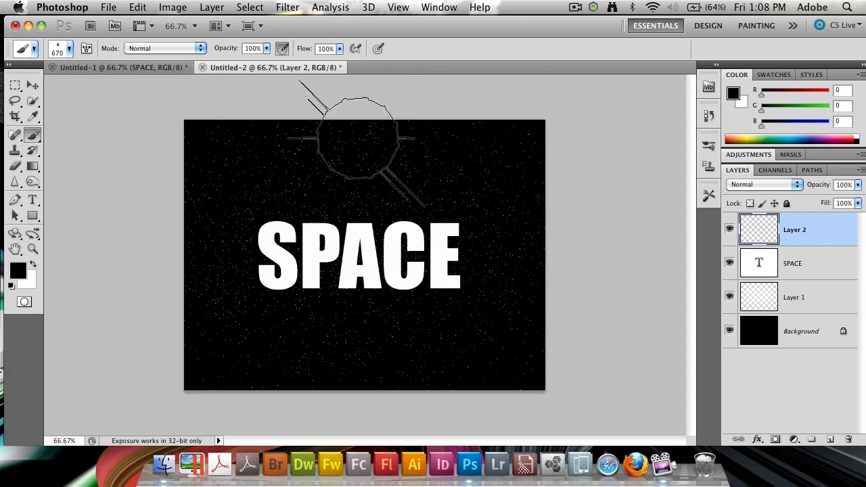
Step: Set the foreground colour to bright yellow with RGB values 255, 240, 0
left_click(23, 272)
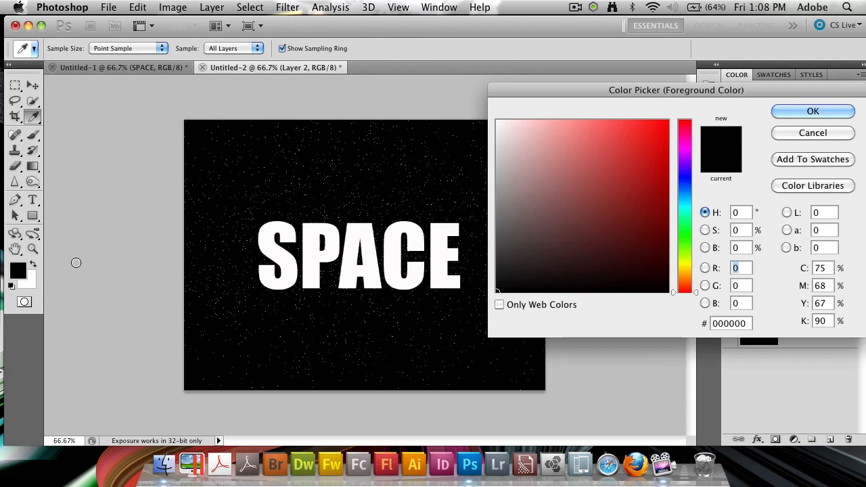
left_click(688, 260)
left_click_drag(692, 260, 692, 261)
left_click_drag(662, 133, 688, 116)
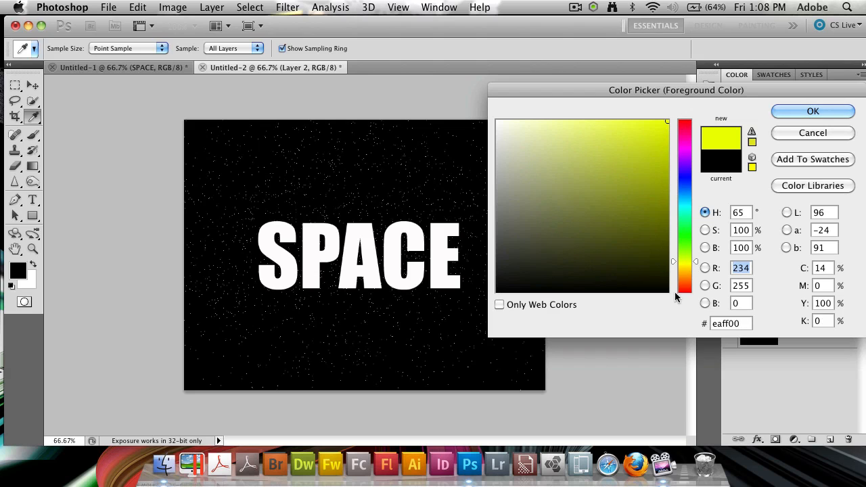
left_click_drag(689, 261, 689, 265)
left_click(795, 110)
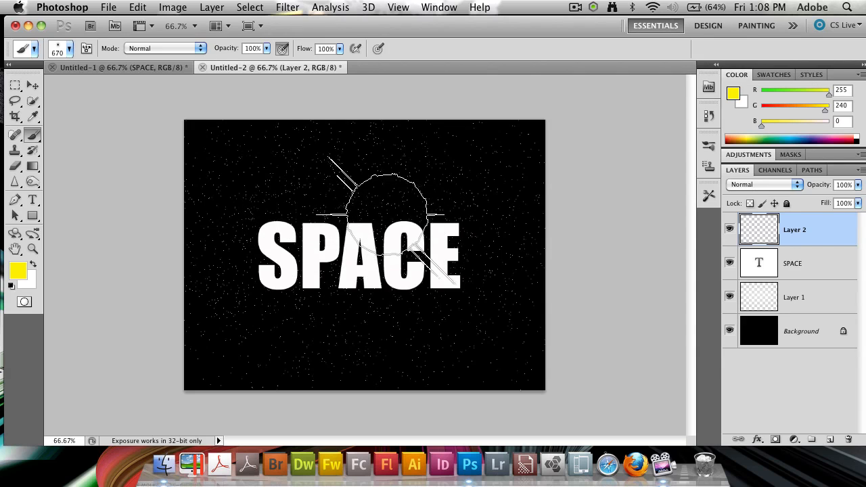
Step: Stamp one yellow star on Layer 2 and move it onto the upper-left corner of the letter S
left_click(322, 200)
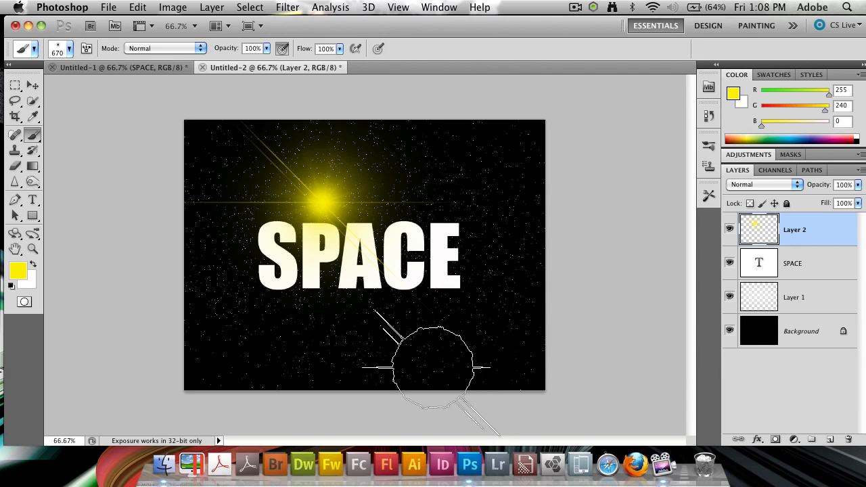
key("v")
mouse_move(306, 214)
left_mouse_down()
mouse_move(369, 237)
mouse_move(298, 220)
mouse_move(248, 247)
left_mouse_up()
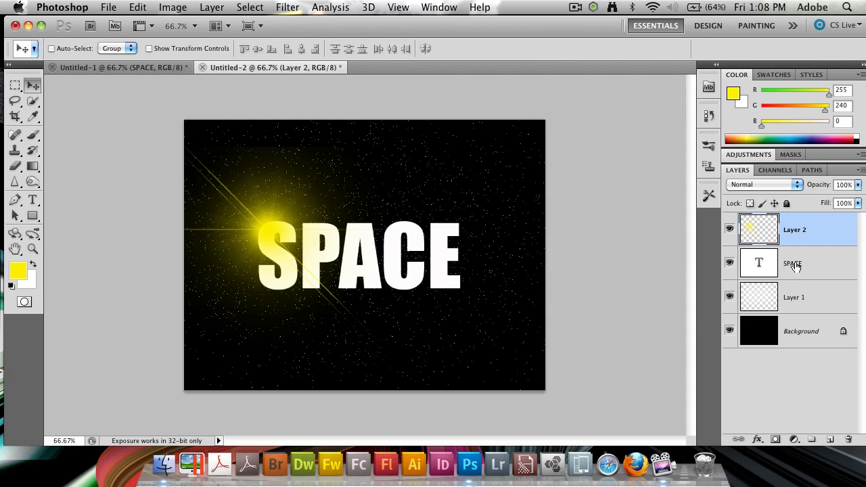
Step: Shift the star layer and the SPACE text together slightly to the right, and reselect only the star layer
left_click(795, 266, "shift")
mouse_move(362, 259)
left_mouse_down()
mouse_move(420, 261)
mouse_move(374, 261)
left_mouse_up()
left_click(786, 224)
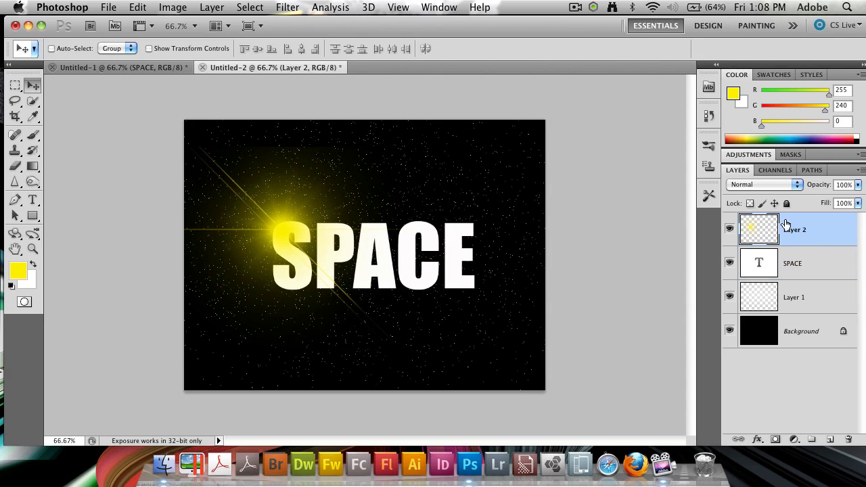
Step: Transform the yellow star, scaling it down slightly and placing its centre over the upper-left part of the S
key("super+t")
left_click_drag(318, 375, 339, 359)
left_click_drag(301, 227, 374, 246)
key("Return")
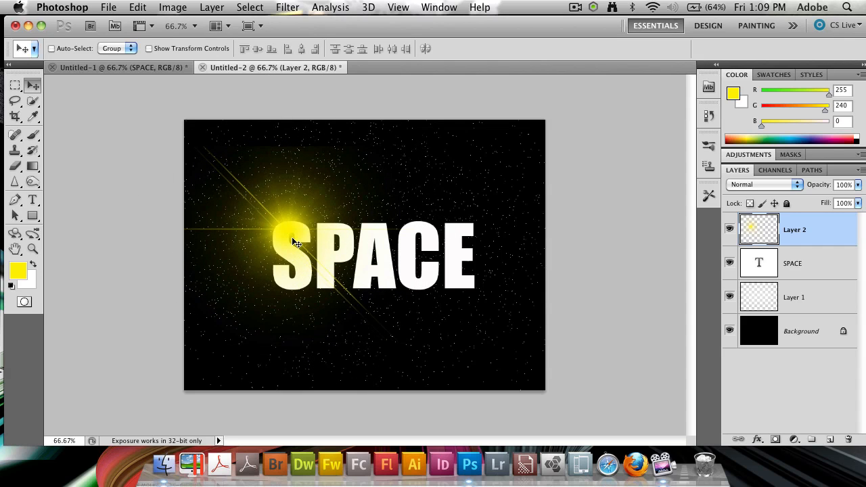
Step: Add a layer mask to the star layer, Layer 2
left_click_drag(797, 259, 818, 219)
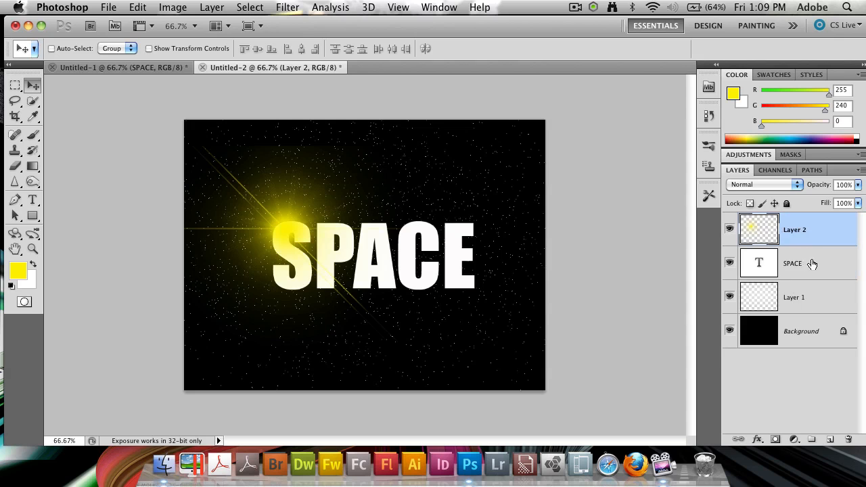
key("super+equal")
key("super+equal")
key("super+equal")
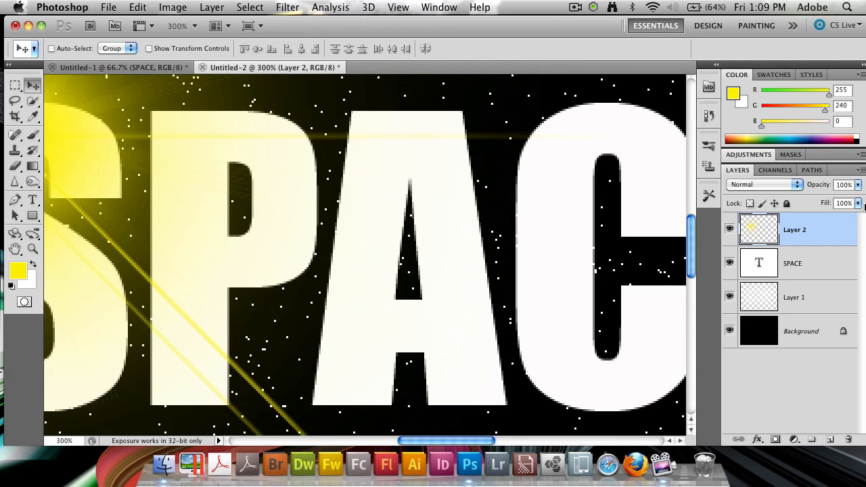
left_click_drag(318, 326, 245, 252)
left_click(775, 440)
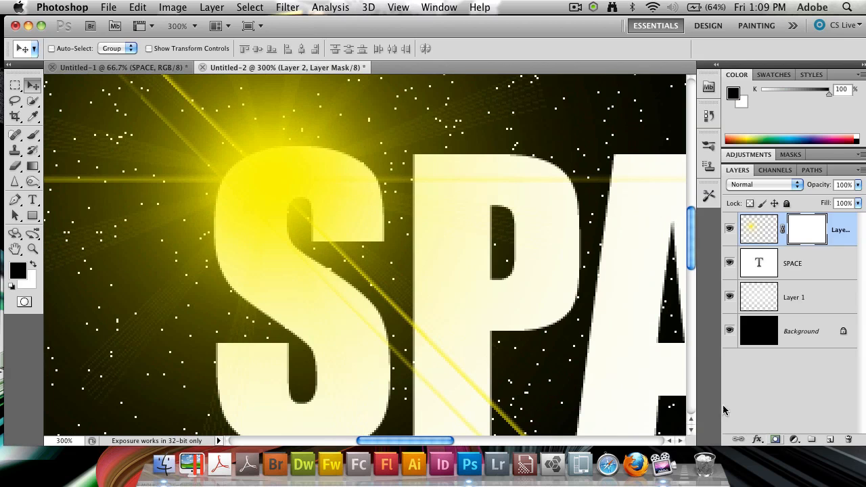
Step: Set up a round brush of 15 px with 78% hardness for painting on the layer mask
left_click(32, 135)
left_click(70, 50)
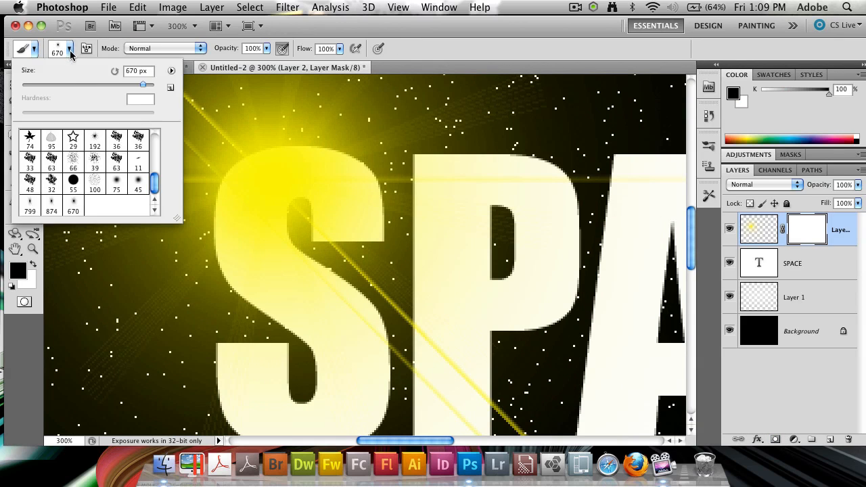
left_click_drag(157, 188, 155, 141)
left_click(28, 140)
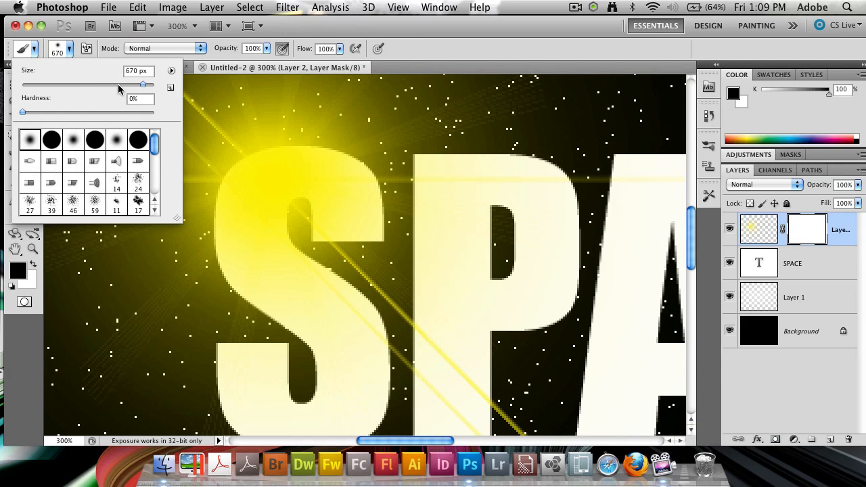
left_click_drag(67, 85, 35, 85)
left_click_drag(61, 112, 118, 114)
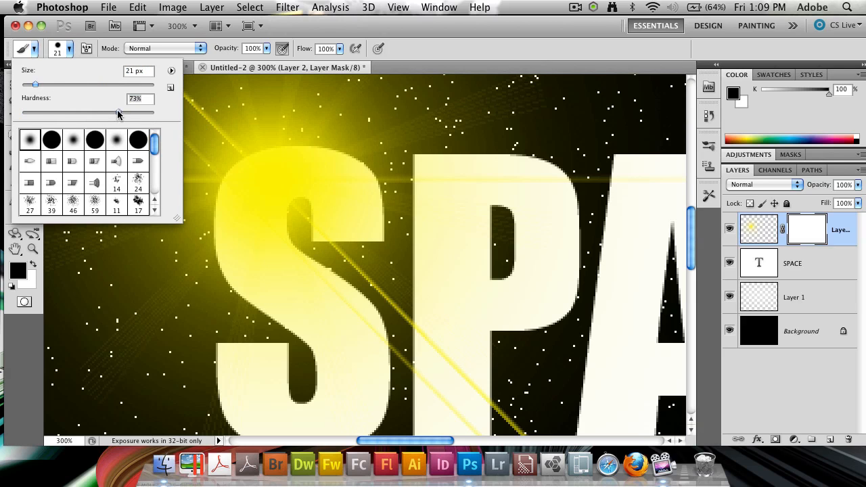
left_click_drag(79, 84, 52, 85)
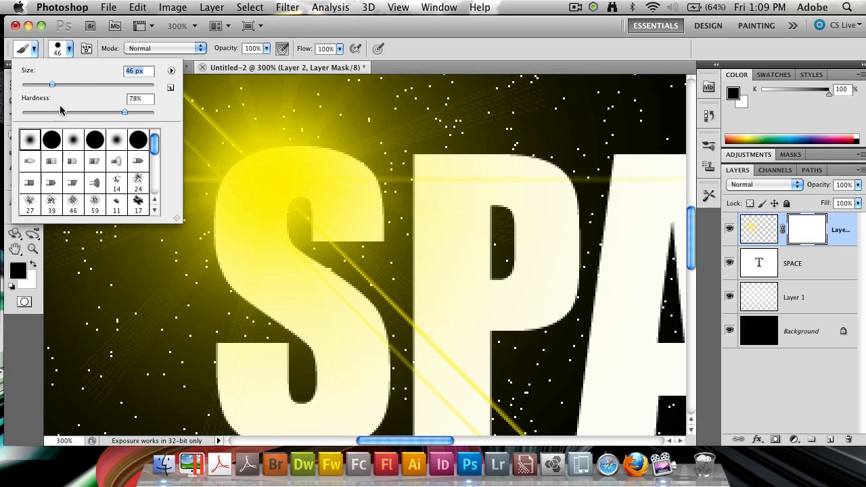
left_click(417, 51)
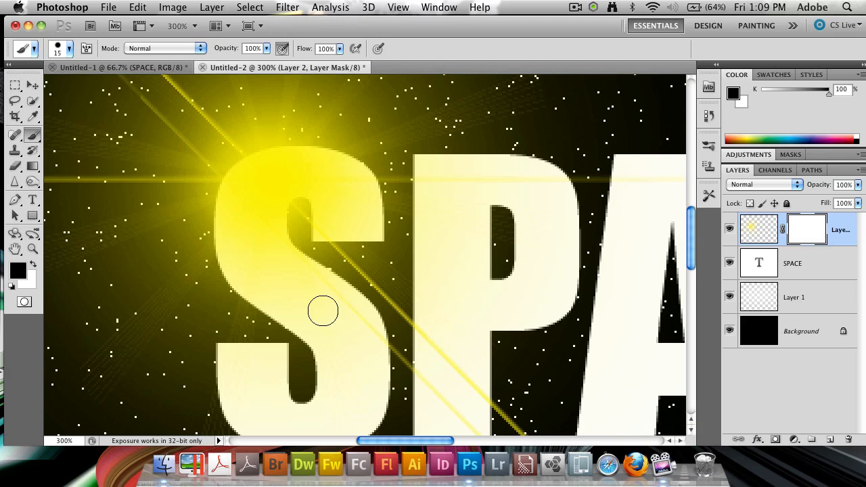
Step: Mask the star glow with black over the lower curve and middle diagonal of the S, restoring spill beyond the letter's edge with white
mouse_move(324, 312)
left_mouse_down()
mouse_move(344, 408)
mouse_move(327, 407)
mouse_move(320, 425)
mouse_move(286, 426)
mouse_move(266, 410)
mouse_move(274, 375)
mouse_move(232, 359)
mouse_move(245, 399)
mouse_move(238, 382)
mouse_move(281, 408)
left_mouse_up()
mouse_move(274, 350)
left_mouse_down()
mouse_move(259, 338)
mouse_move(241, 276)
left_mouse_up()
mouse_move(208, 343)
left_mouse_down()
mouse_move(251, 357)
mouse_move(234, 354)
mouse_move(296, 352)
mouse_move(338, 328)
mouse_move(343, 287)
mouse_move(297, 244)
mouse_move(334, 250)
mouse_move(274, 256)
mouse_move(285, 258)
mouse_move(254, 235)
left_mouse_up()
key("x")
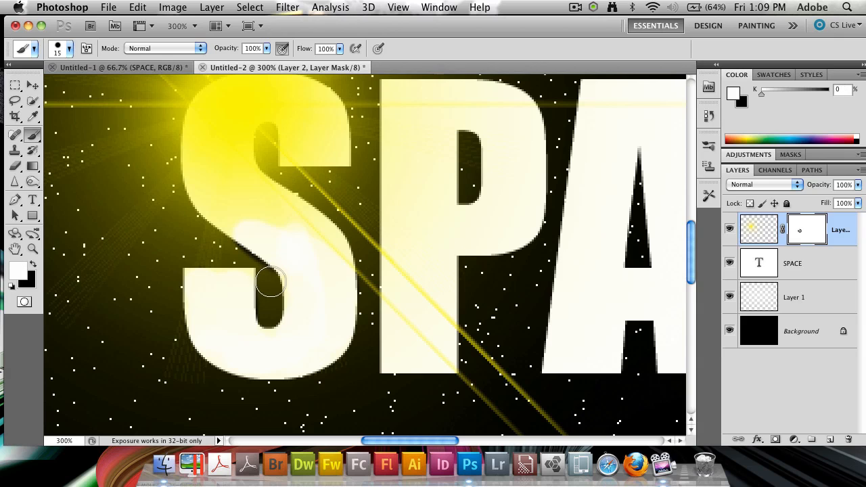
mouse_move(247, 256)
left_mouse_down()
mouse_move(272, 274)
mouse_move(226, 243)
left_mouse_up()
key("x")
mouse_move(289, 264)
left_mouse_down()
mouse_move(255, 234)
mouse_move(227, 193)
mouse_move(238, 220)
mouse_move(210, 195)
mouse_move(198, 169)
mouse_move(205, 119)
mouse_move(195, 129)
mouse_move(224, 163)
mouse_move(339, 265)
left_mouse_up()
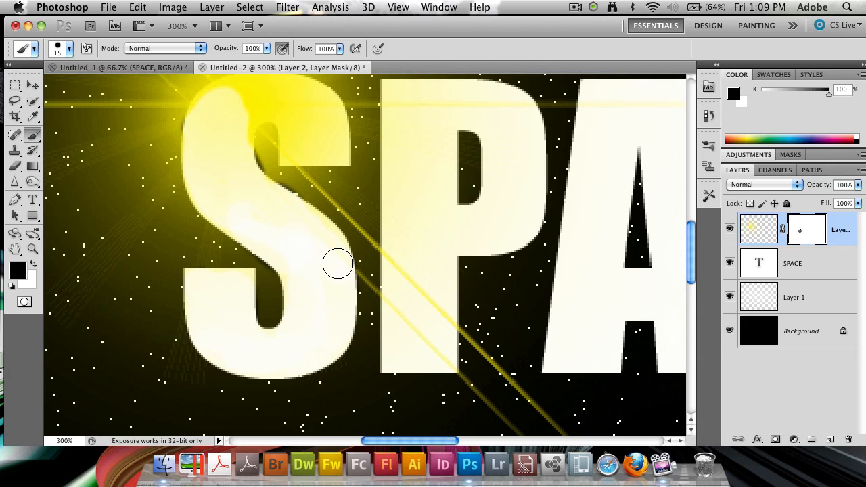
Step: Mask the star glow over the upper curve of the S with black, touching up the letter's outer edge with white
scroll(212, 226, "up", 5)
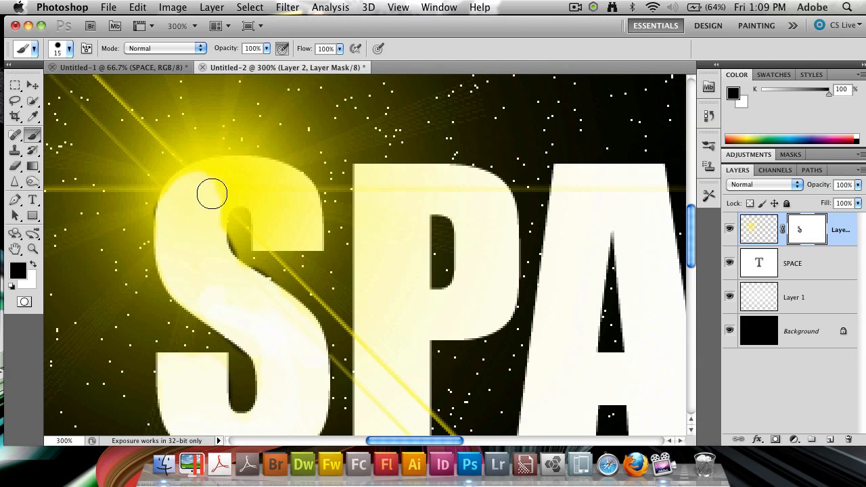
mouse_move(212, 194)
left_mouse_down()
mouse_move(196, 241)
mouse_move(188, 213)
mouse_move(179, 221)
mouse_move(178, 212)
mouse_move(190, 221)
mouse_move(269, 189)
mouse_move(278, 214)
mouse_move(265, 238)
mouse_move(309, 233)
mouse_move(301, 236)
mouse_move(304, 204)
mouse_move(289, 183)
mouse_move(207, 178)
mouse_move(164, 213)
mouse_move(174, 257)
mouse_move(189, 212)
mouse_move(276, 176)
mouse_move(202, 181)
mouse_move(225, 188)
mouse_move(234, 183)
mouse_move(218, 179)
mouse_move(248, 178)
mouse_move(285, 196)
mouse_move(310, 196)
mouse_move(307, 219)
mouse_move(257, 231)
mouse_move(315, 235)
mouse_move(262, 237)
mouse_move(263, 225)
mouse_move(270, 225)
mouse_move(262, 264)
mouse_move(229, 257)
mouse_move(241, 226)
left_mouse_up()
mouse_move(228, 230)
left_mouse_down()
mouse_move(255, 253)
mouse_move(323, 265)
mouse_move(283, 267)
mouse_move(325, 269)
mouse_move(336, 250)
mouse_move(334, 194)
mouse_move(321, 178)
mouse_move(155, 140)
mouse_move(179, 159)
mouse_move(139, 191)
mouse_move(143, 177)
mouse_move(210, 145)
mouse_move(299, 140)
mouse_move(339, 190)
mouse_move(329, 195)
mouse_move(264, 151)
mouse_move(222, 148)
mouse_move(159, 187)
mouse_move(124, 229)
mouse_move(207, 164)
left_mouse_up()
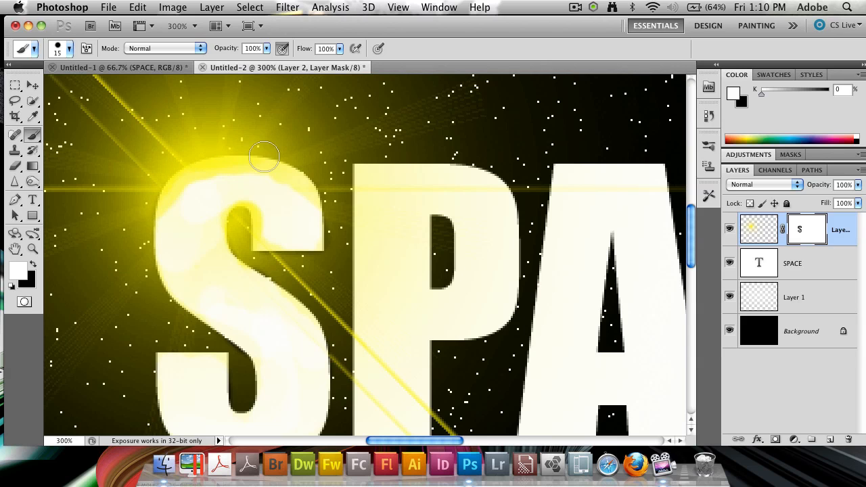
Step: Compare the whole image with Layer 2's mask disabled and enabled, leaving the mask enabled
key("super+0")
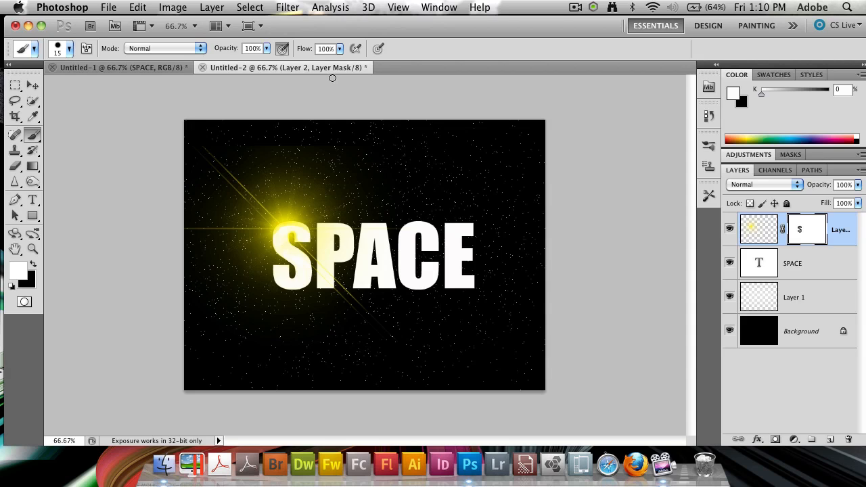
left_click(807, 233, "shift")
left_click(806, 233, "shift")
left_click(806, 232, "shift")
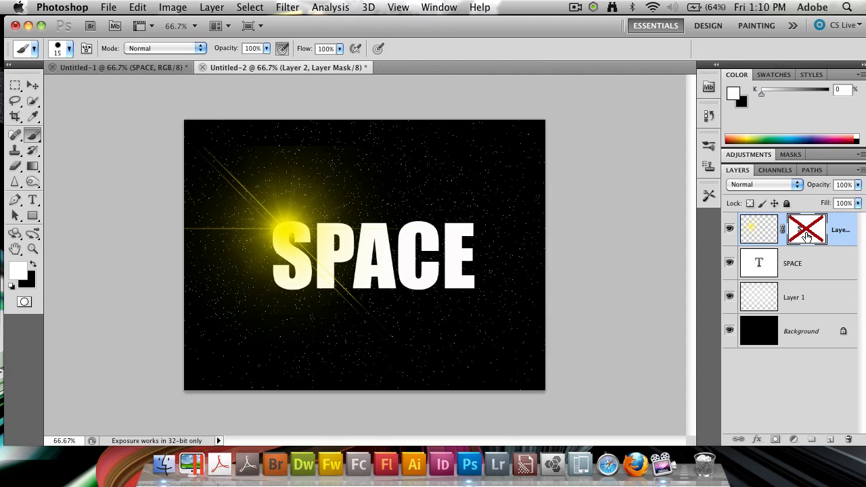
left_click(805, 234, "shift")
mouse_move(842, 236)
left_mouse_down()
mouse_move(829, 284)
mouse_move(813, 299)
mouse_move(844, 227)
mouse_move(832, 238)
left_mouse_up()
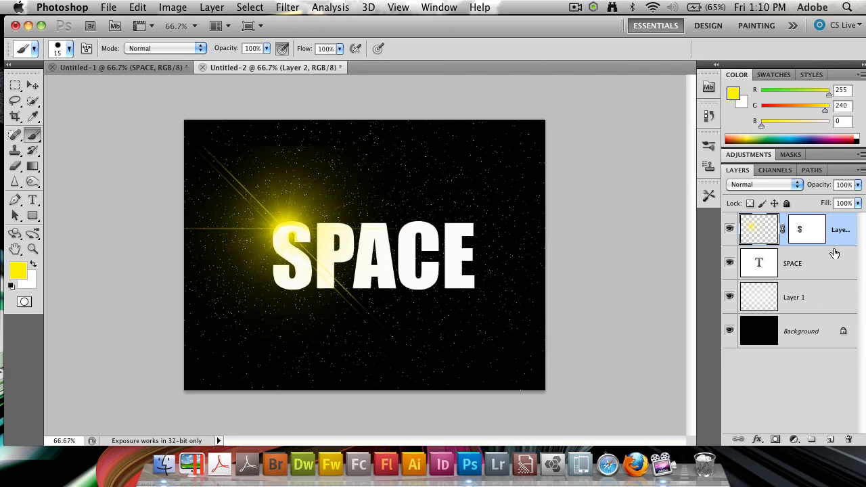
Step: Change the SPACE text color to the muted gold 9e883c and return to the Brush tool
double_click(759, 263)
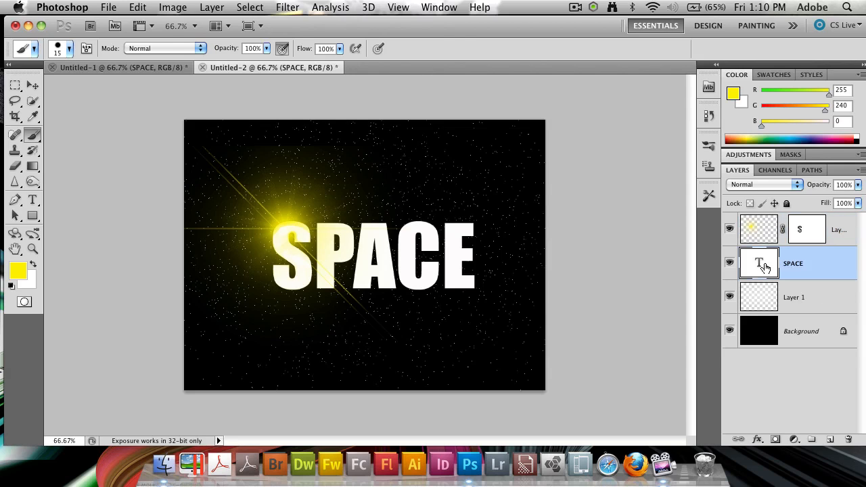
left_click(447, 49)
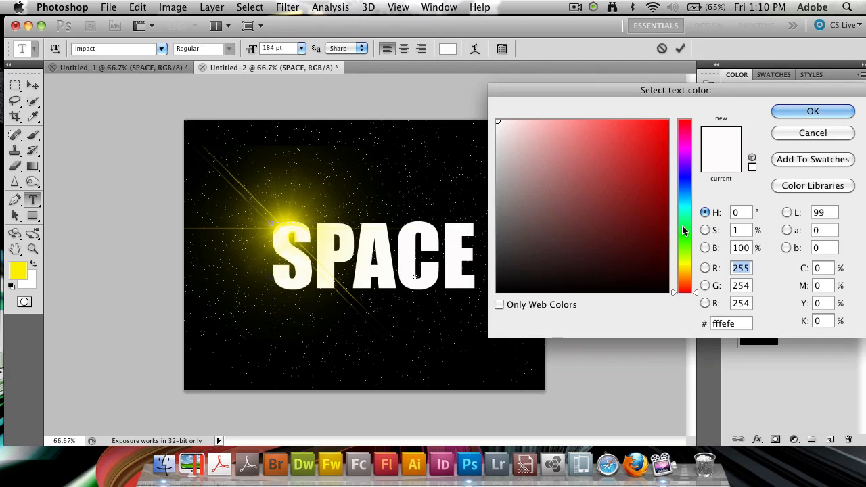
left_click_drag(685, 231, 685, 269)
left_click(551, 232)
mouse_move(579, 236)
left_mouse_down()
mouse_move(582, 195)
mouse_move(591, 181)
mouse_move(596, 204)
mouse_move(602, 186)
left_mouse_up()
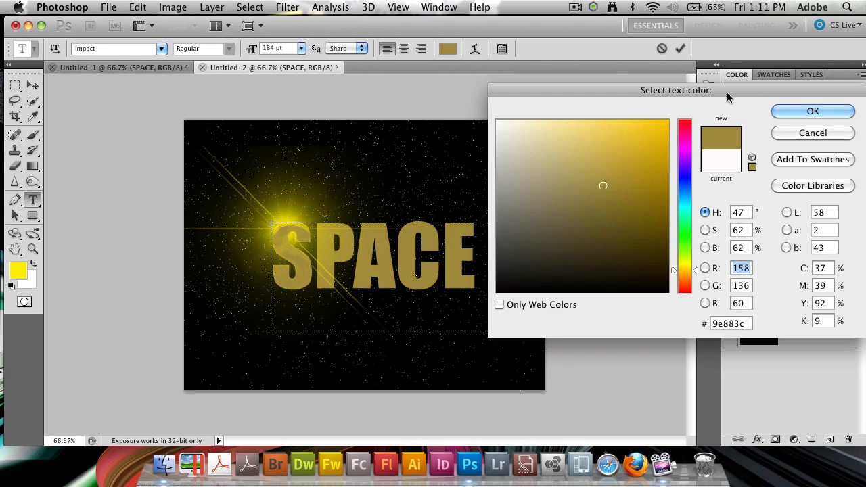
left_click(819, 111)
key("ctrl+Return")
key("b")
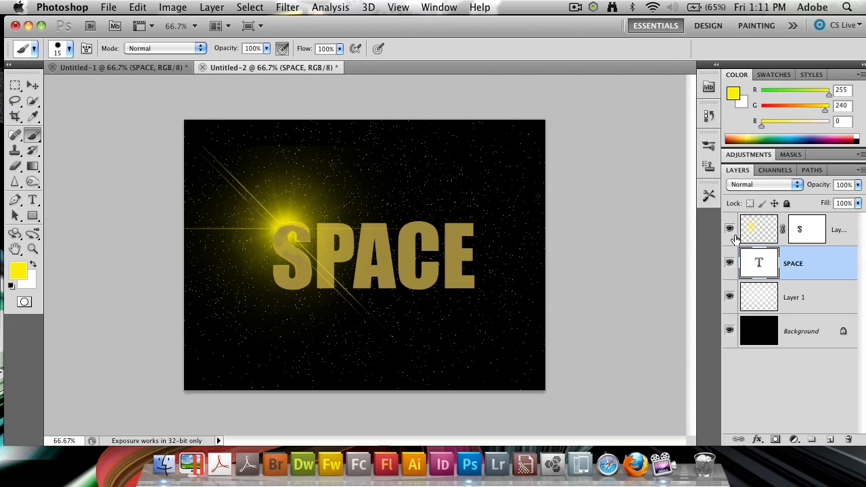
Step: Paint white on Layer 2's mask over the S to bring back parts of the star glow on the letter
left_click(817, 236)
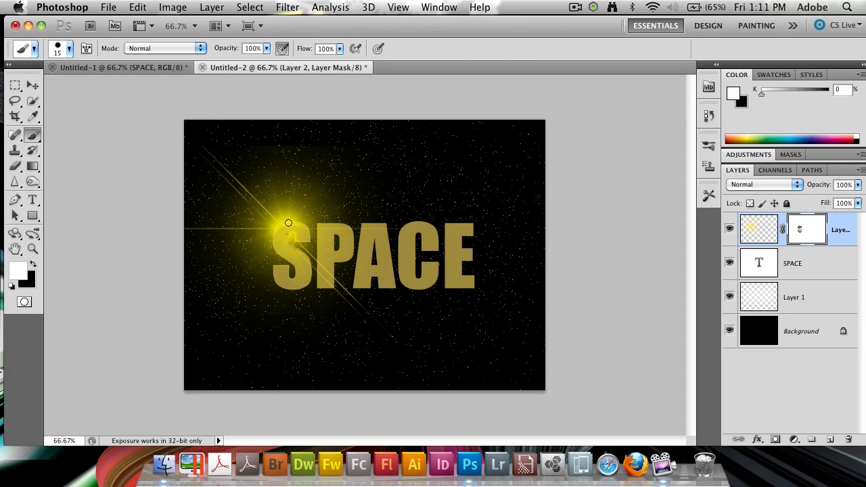
mouse_move(281, 223)
left_mouse_down()
mouse_move(277, 239)
mouse_move(308, 282)
left_mouse_up()
left_click_drag(278, 243, 281, 236)
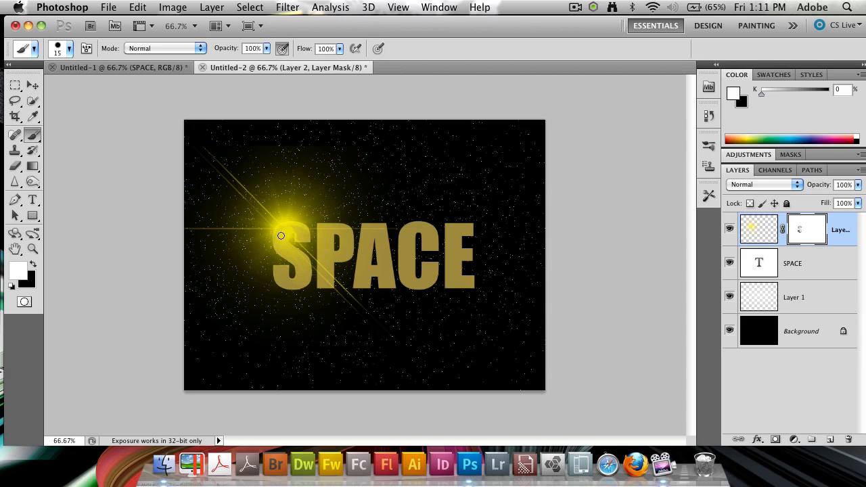